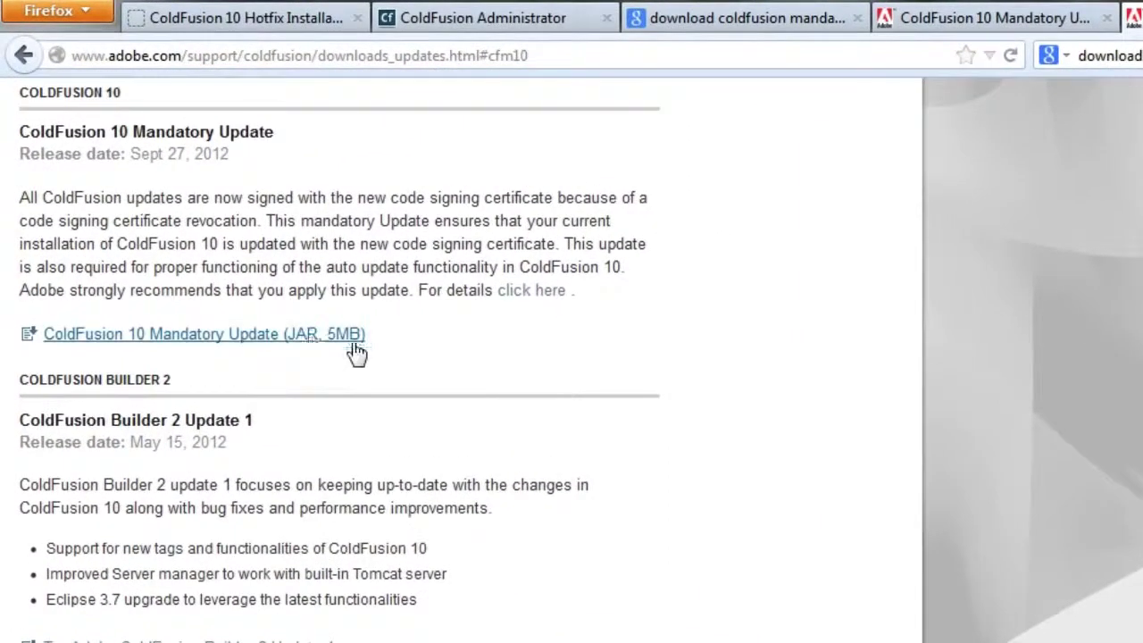
Step: Download the 'ColdFusion 10 Mandatory Update (JAR, 5MB)' from Adobe's downloads page
{"action": "left_click", "coordinate": [313, 343]}
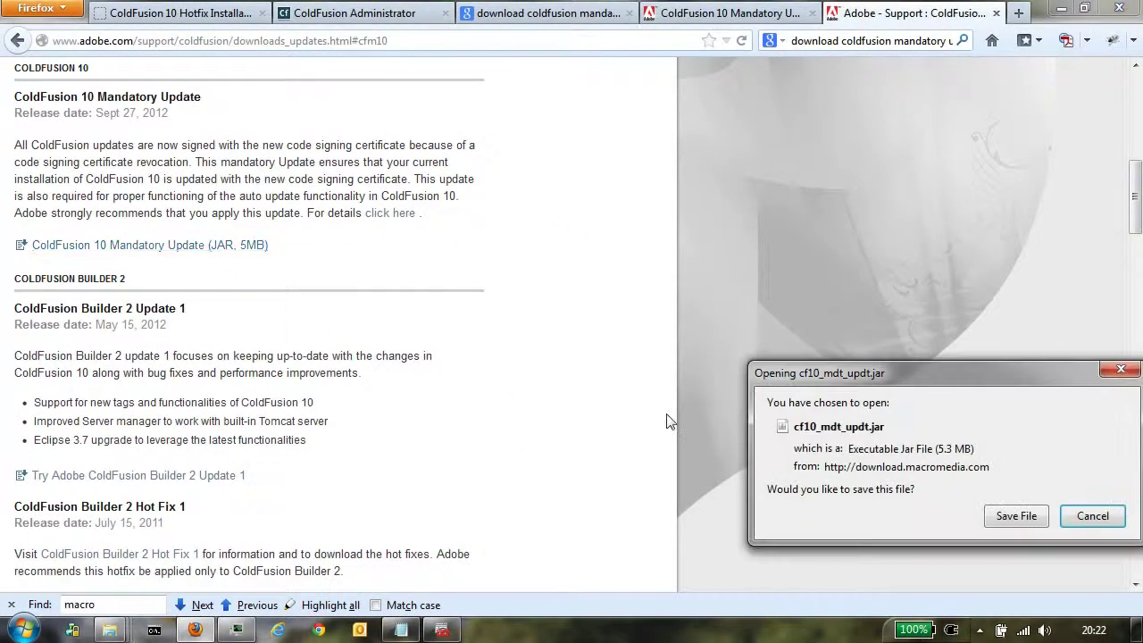
Step: Choose to save cf10_mdt_updt.jar and browse to the C:\ColdFusion10 folder
{"action": "left_click", "coordinate": [1016, 518]}
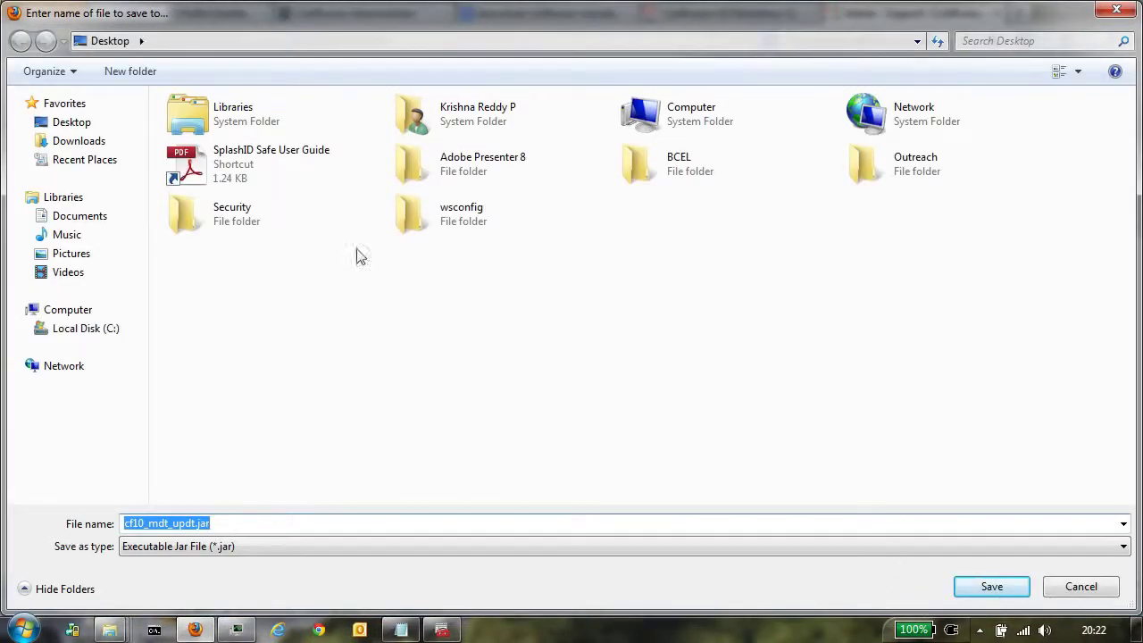
{"action": "left_click", "coordinate": [98, 328]}
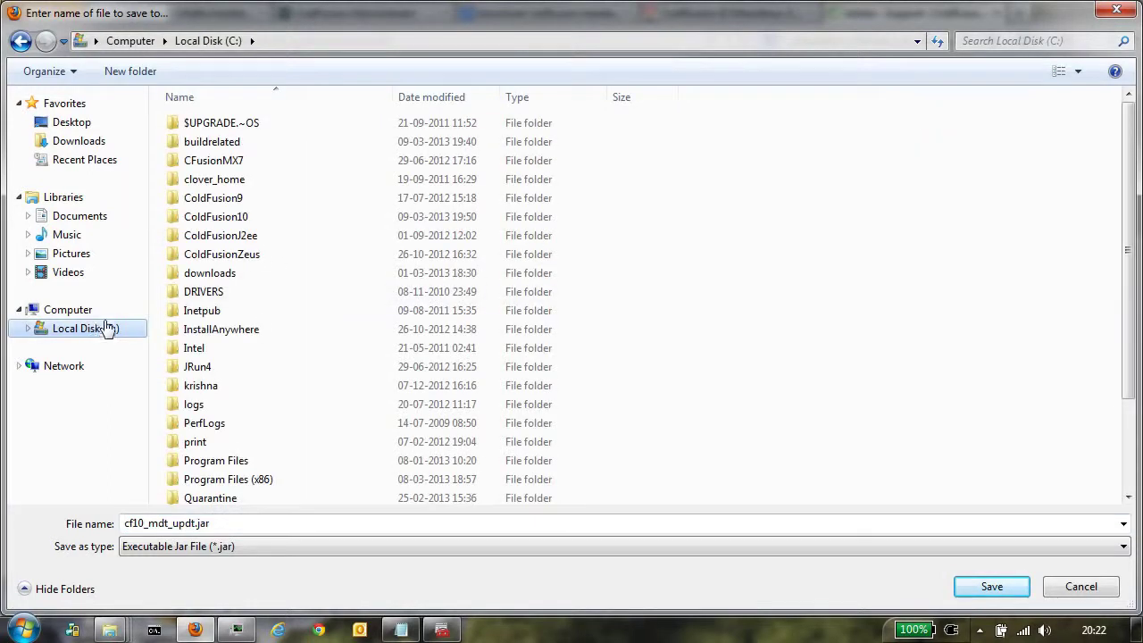
{"action": "double_click", "coordinate": [239, 218]}
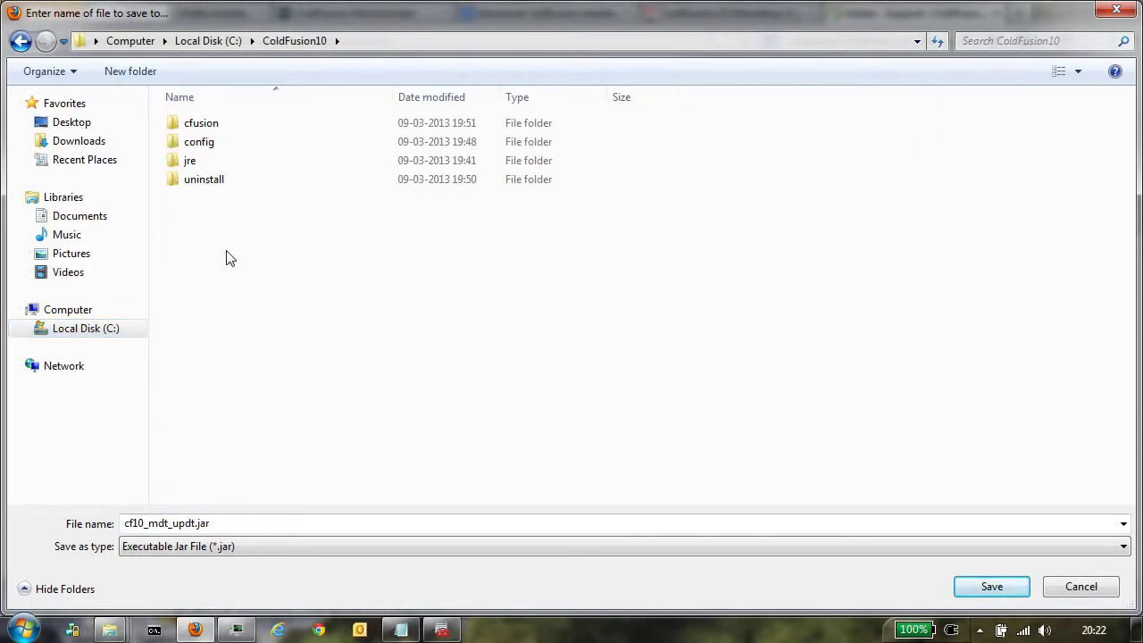
Step: Create a new folder named mandatory_update and save the JAR inside it
{"action": "right_click", "coordinate": [227, 252]}
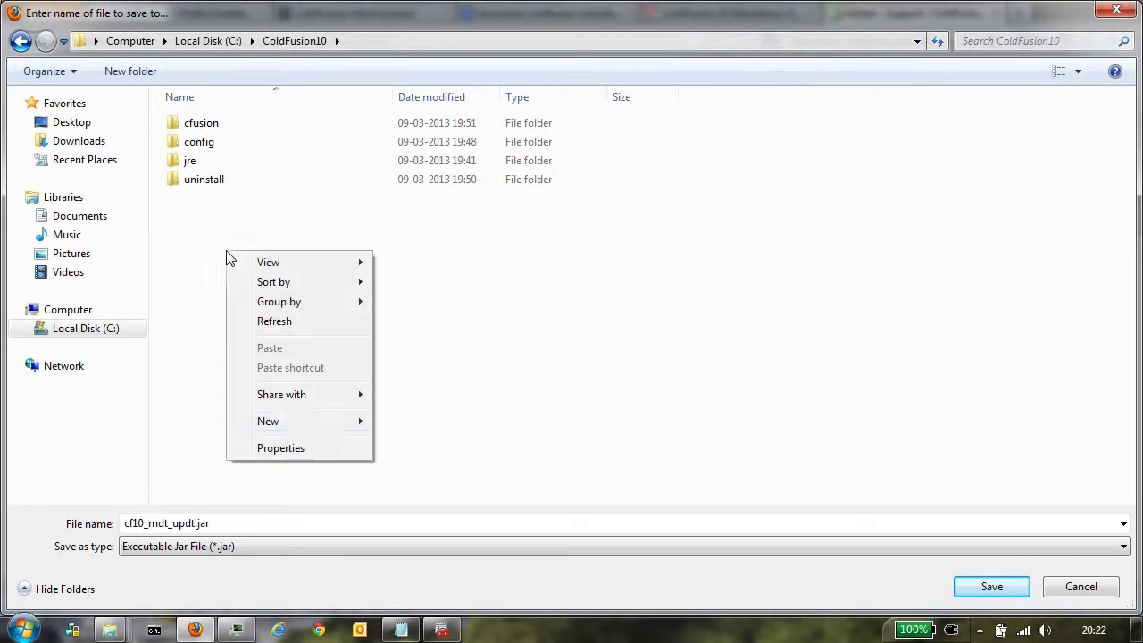
{"action": "left_click", "coordinate": [305, 420]}
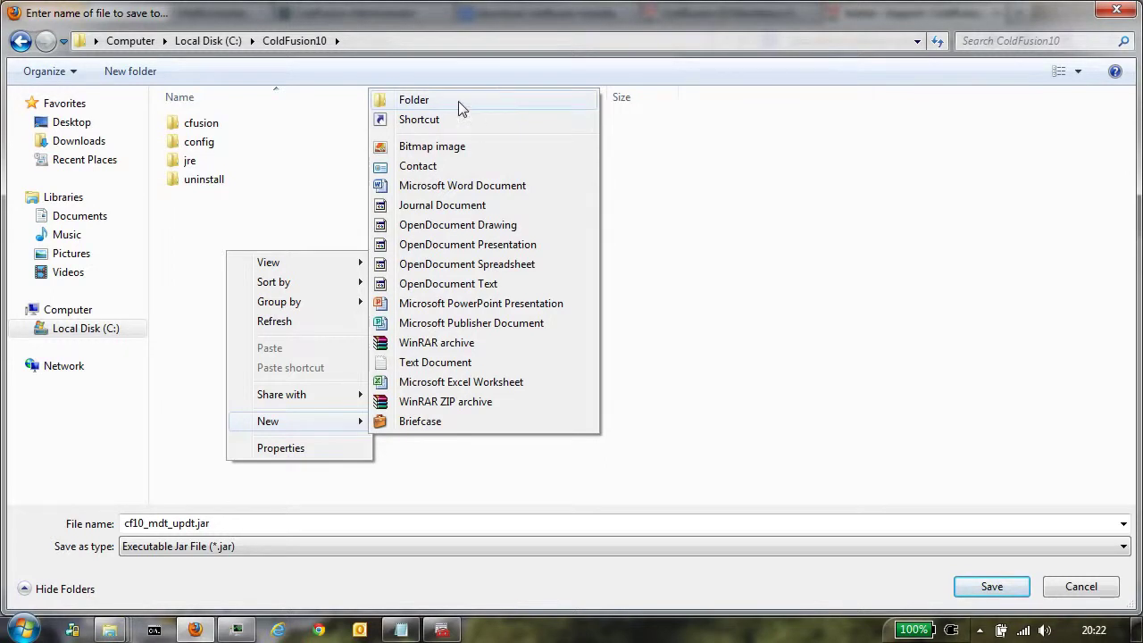
{"action": "left_click", "coordinate": [458, 101]}
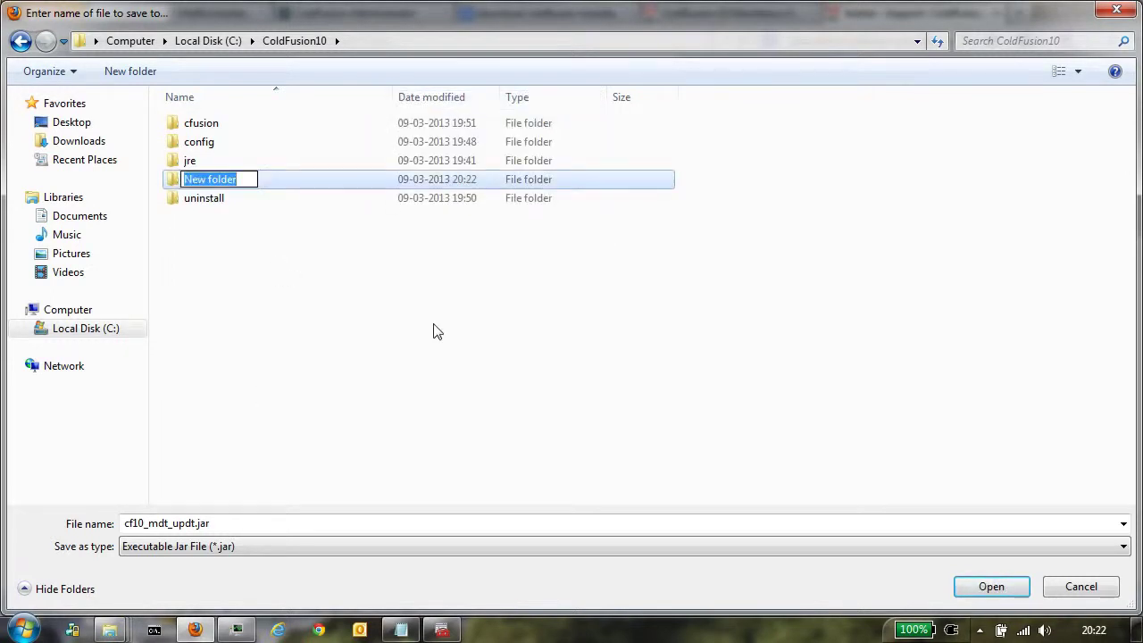
{"action": "type", "text": "manda"}
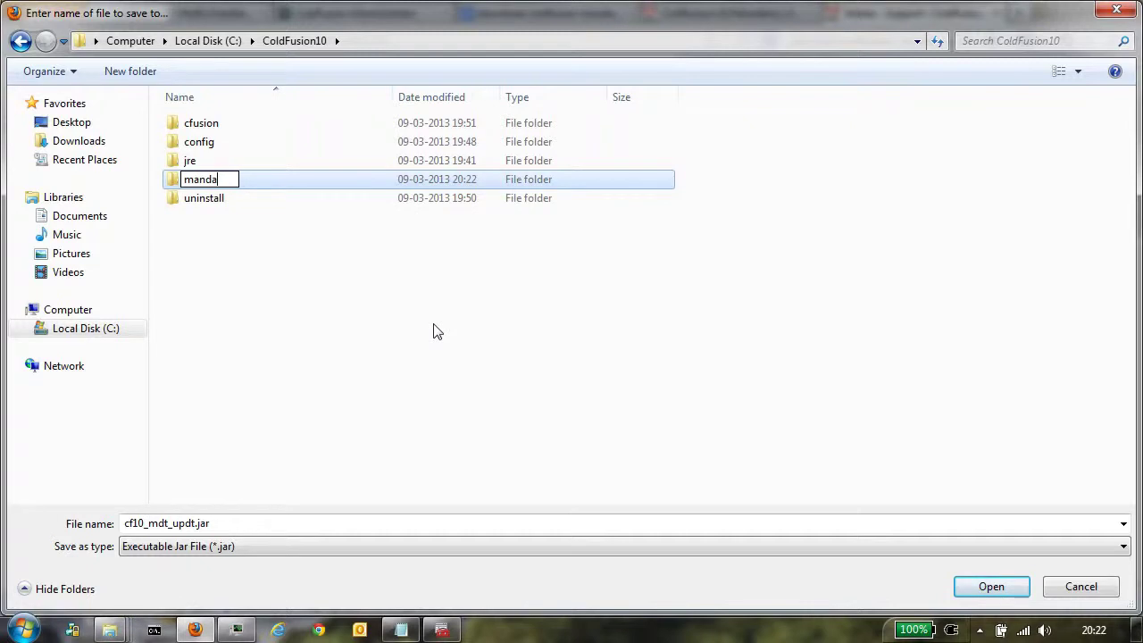
{"action": "type", "text": "tory_update"}
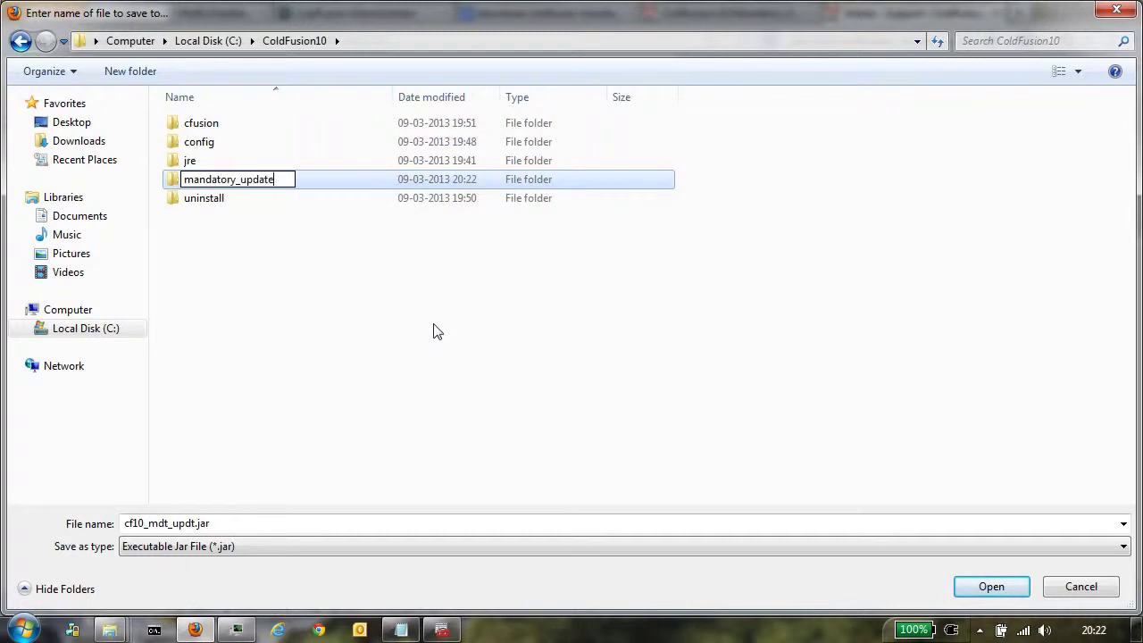
{"action": "left_click", "coordinate": [436, 331]}
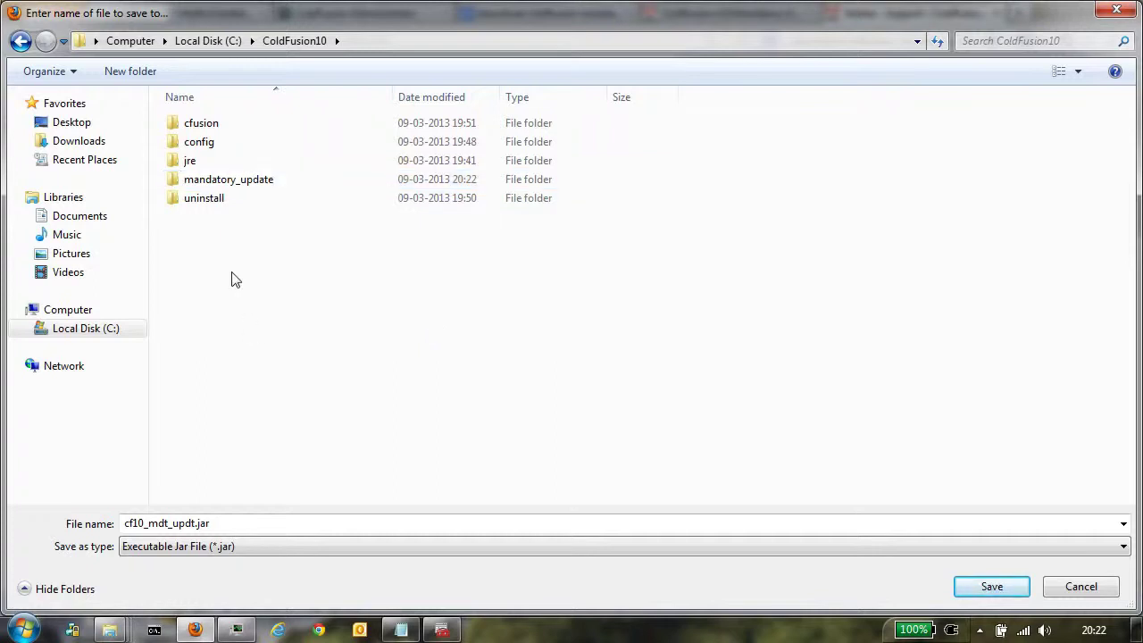
{"action": "double_click", "coordinate": [218, 187]}
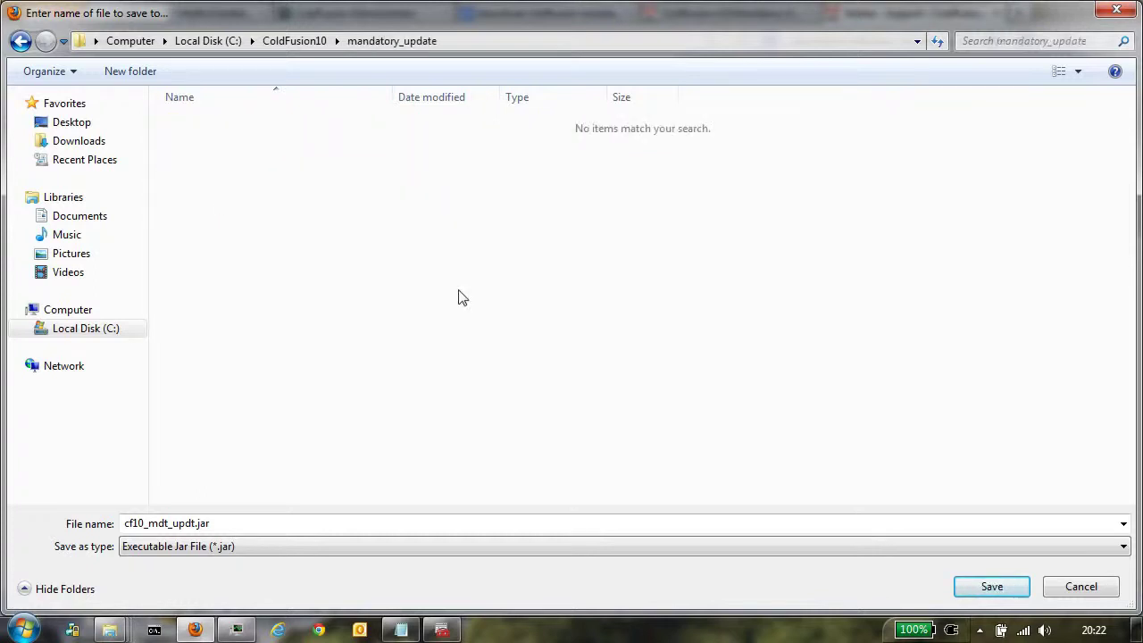
{"action": "left_click", "coordinate": [990, 587]}
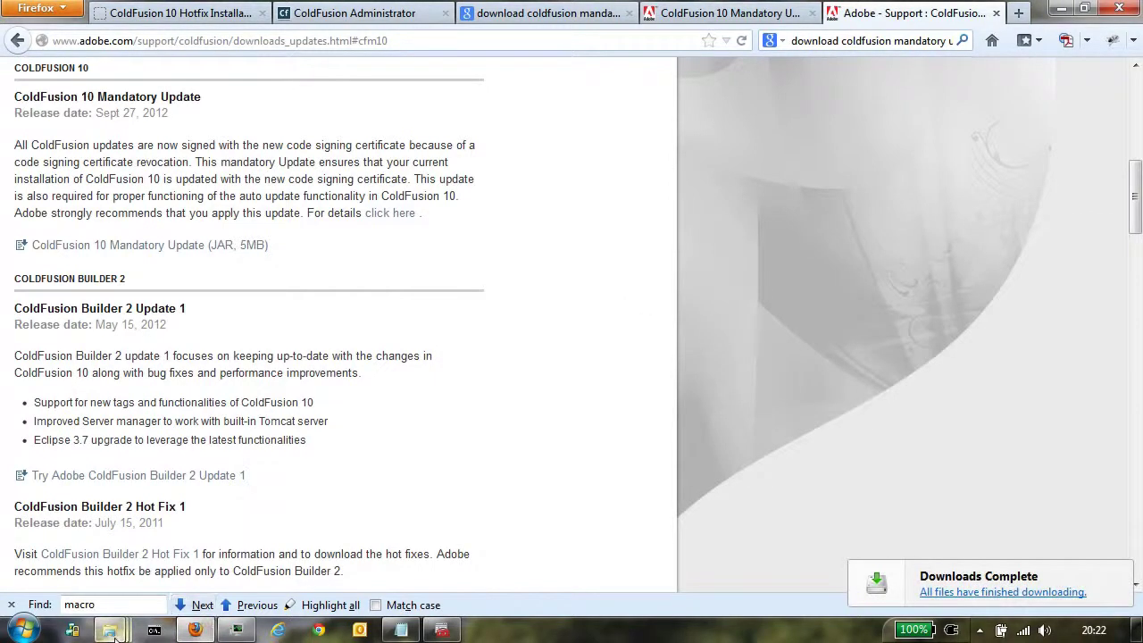
Step: Open mandatory_update in the ColdFusion10 Explorer window to confirm cf10_mdt_updt.jar (5,389 KB) is there
{"action": "mouse_move", "coordinate": [111, 634]}
{"action": "left_click", "coordinate": [337, 564]}
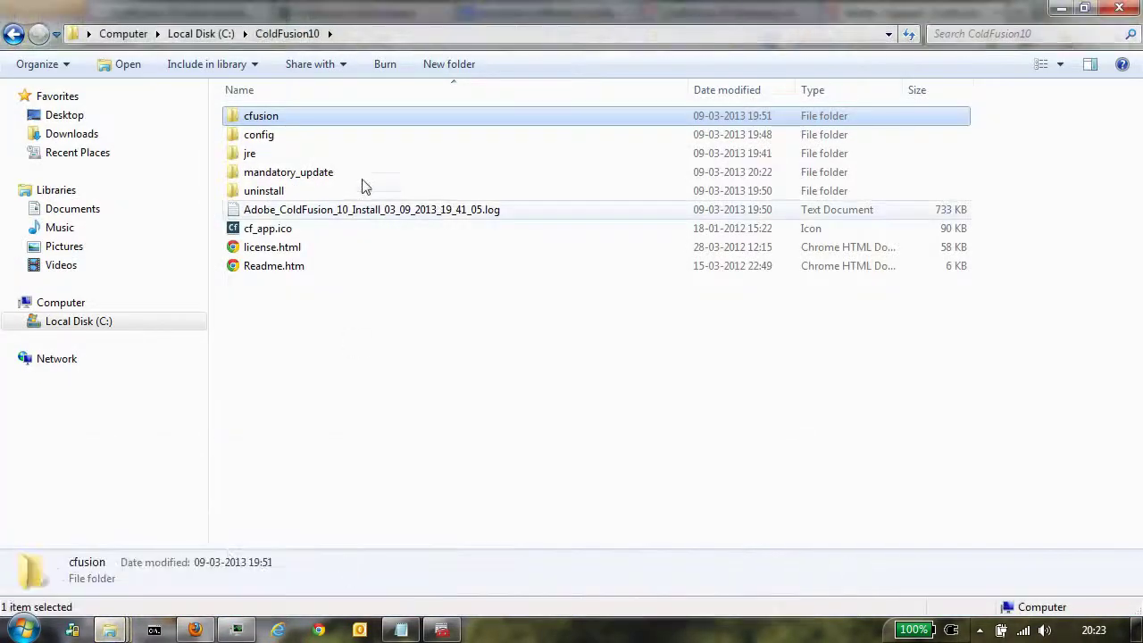
{"action": "double_click", "coordinate": [304, 173]}
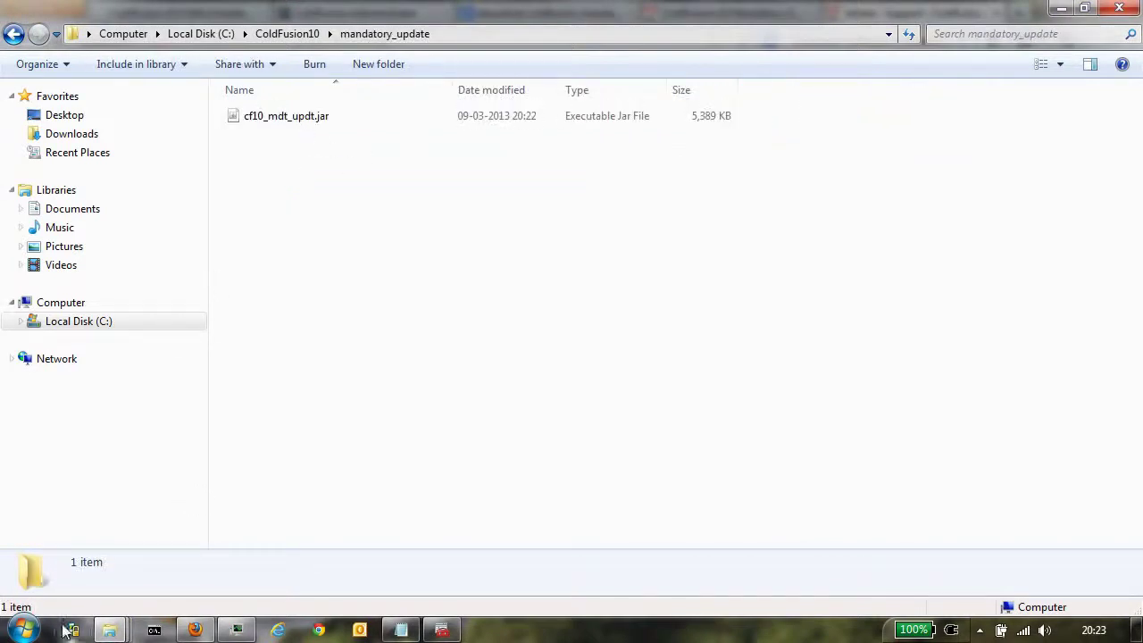
{"action": "left_click", "coordinate": [34, 630]}
Step: Run cmd as administrator and resize the window to sit mid-screen
{"action": "type", "text": "cmd"}
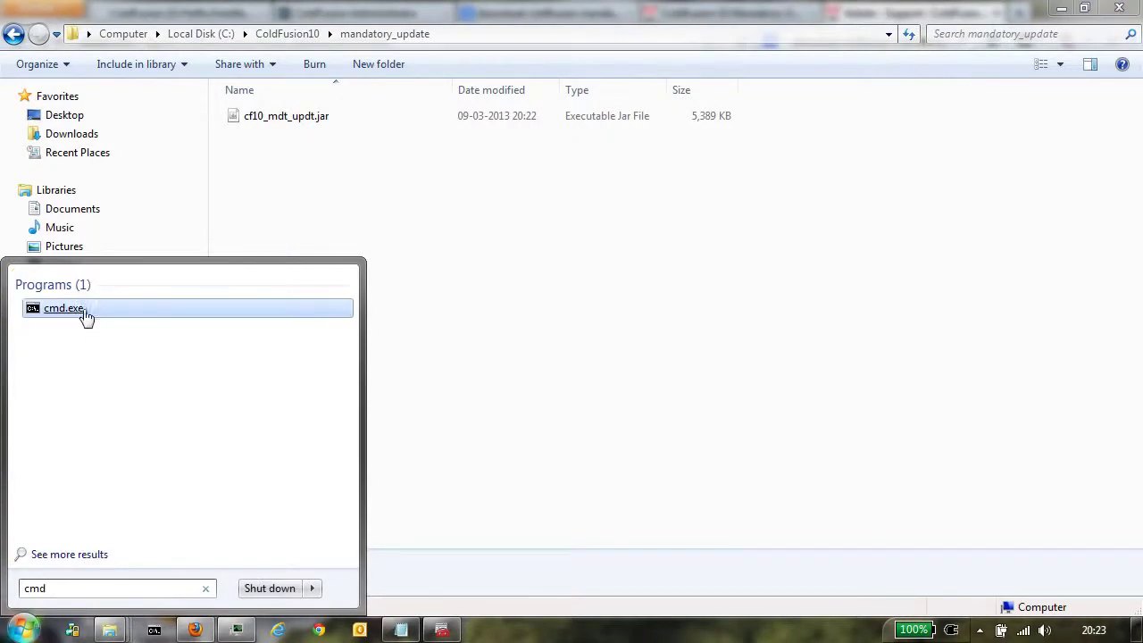
{"action": "right_click", "coordinate": [79, 311]}
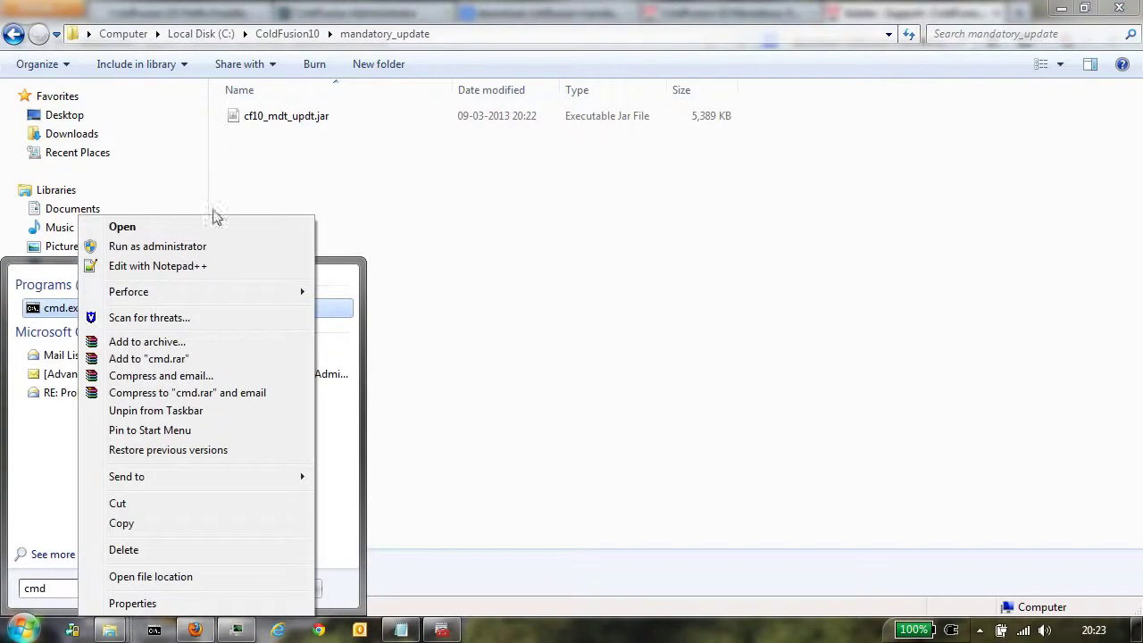
{"action": "left_click", "coordinate": [163, 247]}
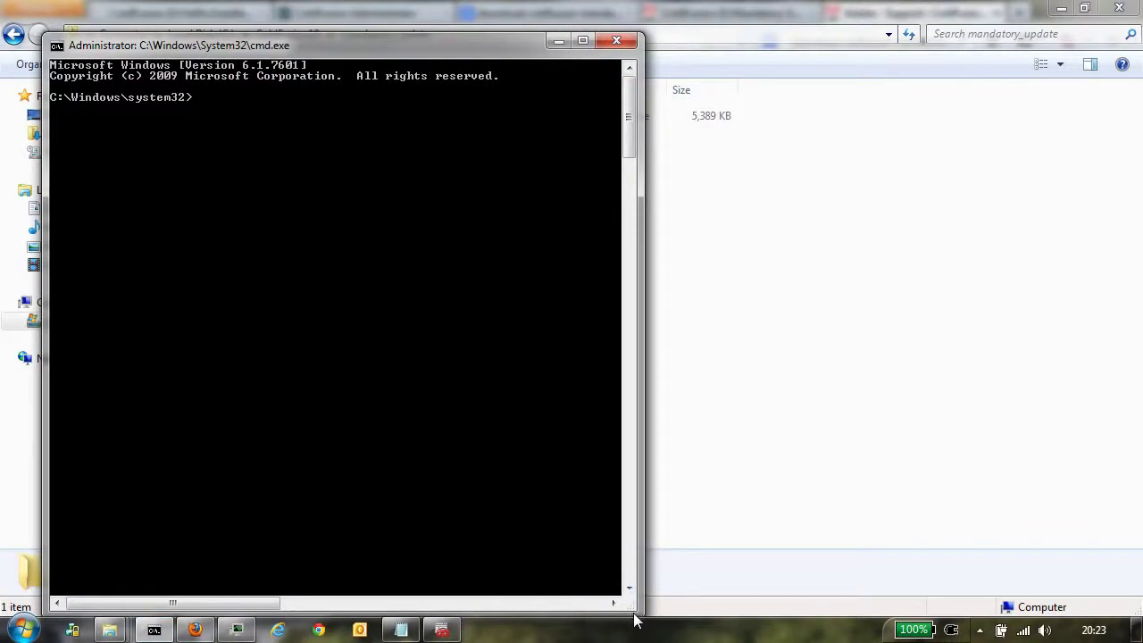
{"action": "left_click_drag", "start_coordinate": [638, 611], "coordinate": [700, 355]}
{"action": "left_click_drag", "start_coordinate": [448, 50], "coordinate": [701, 271]}
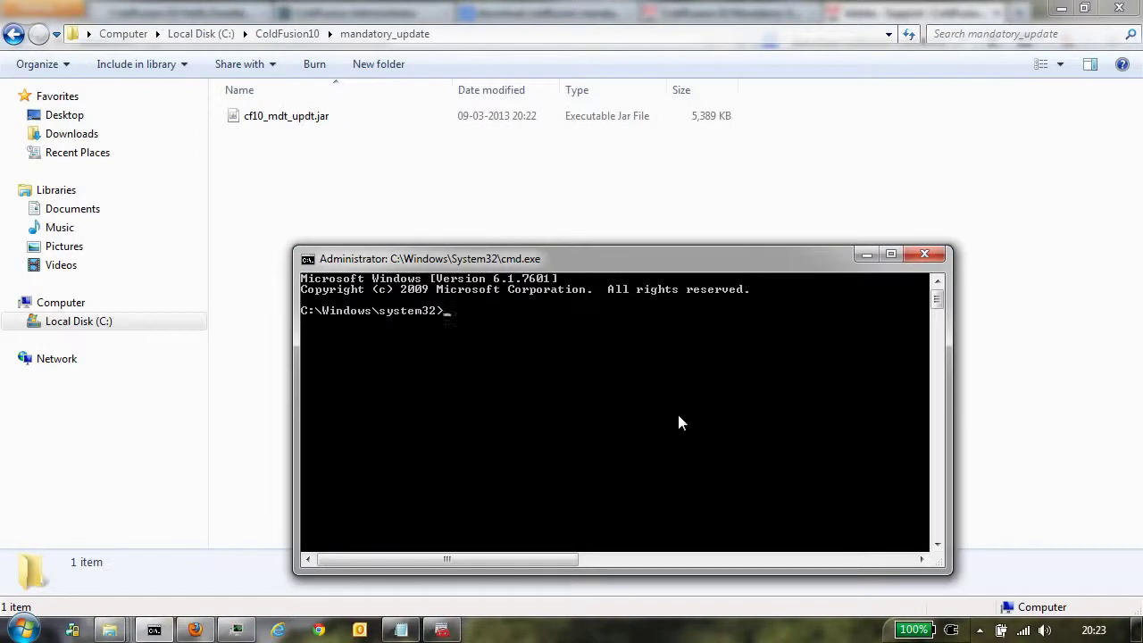
Step: Change directory to C:\ColdFusion10\mandatory_update, then start typing C:\ColdFusion10\jre\bin
{"action": "type", "text": "cd"}
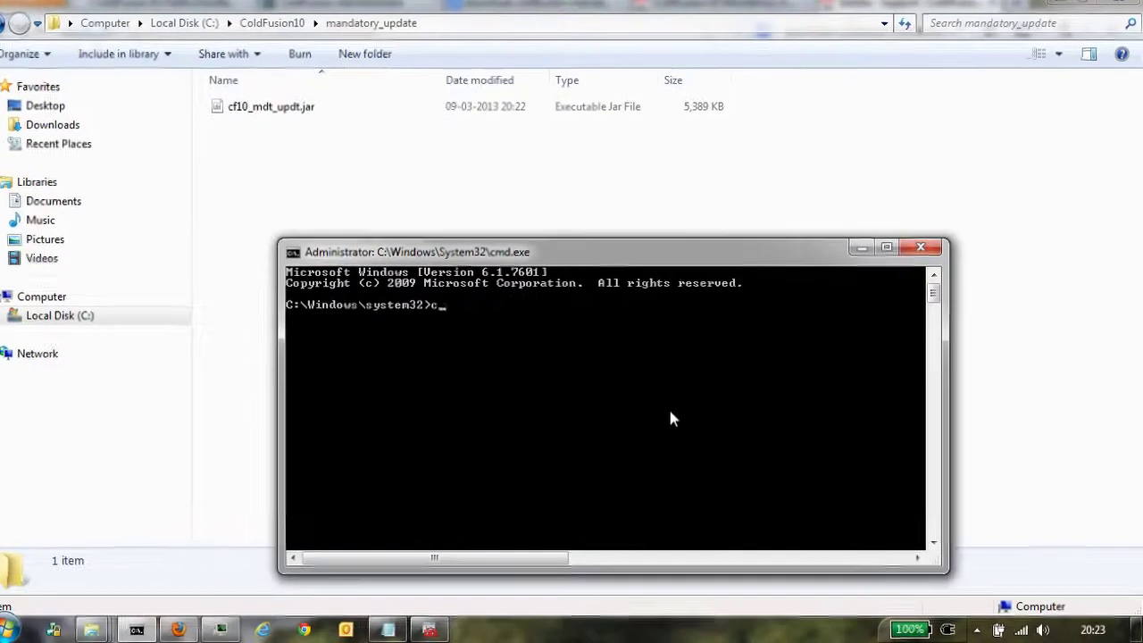
{"action": "type", "text": " \\"}
{"action": "key", "text": "Return"}
{"action": "type", "text": "cd"}
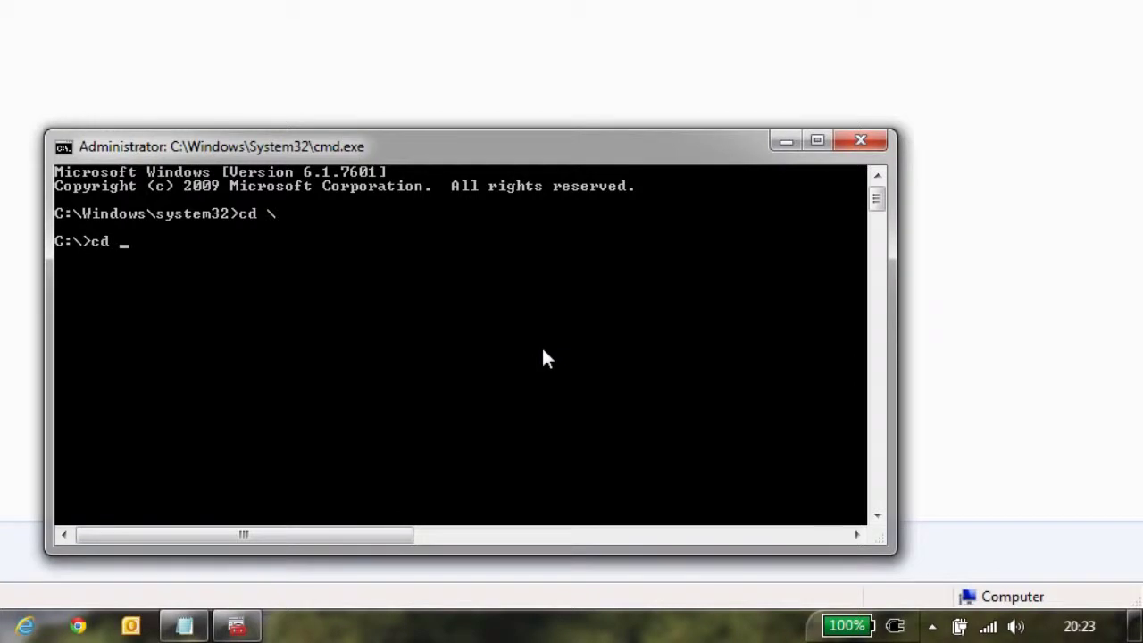
{"action": "type", "text": " C"}
{"action": "key", "text": "Tab"}
{"action": "type", "text": "\\ma"}
{"action": "key", "text": "Tab"}
{"action": "key", "text": "Return"}
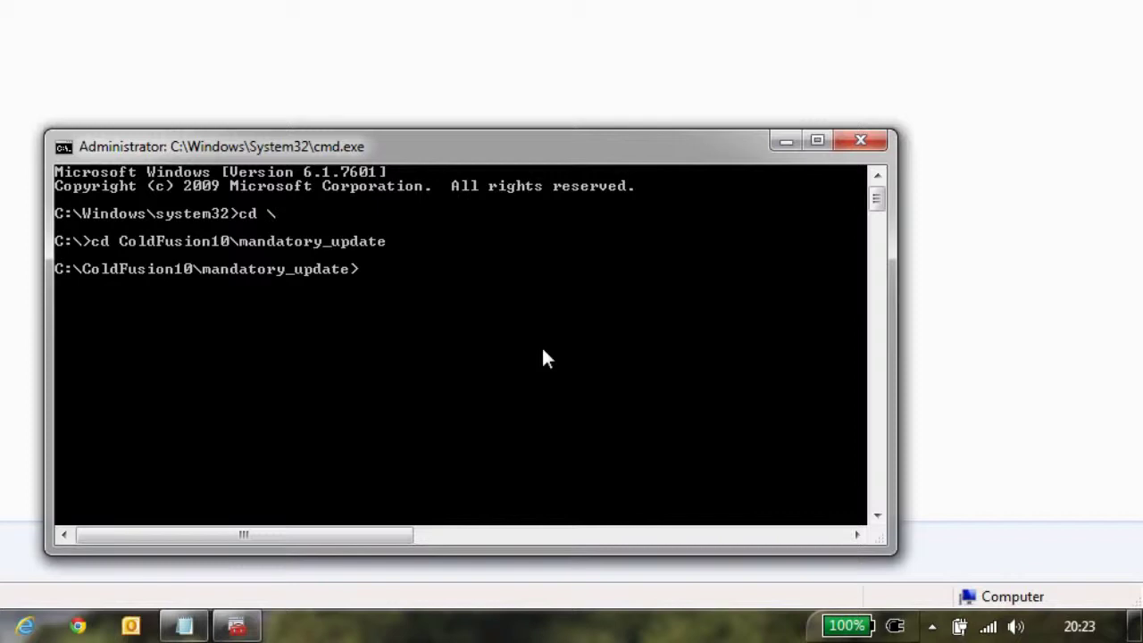
{"action": "type", "text": "C:"}
{"action": "type", "text": "\\"}
{"action": "type", "text": "ColdFusion10\\jre\\bin\\java.exe -jar cf"}
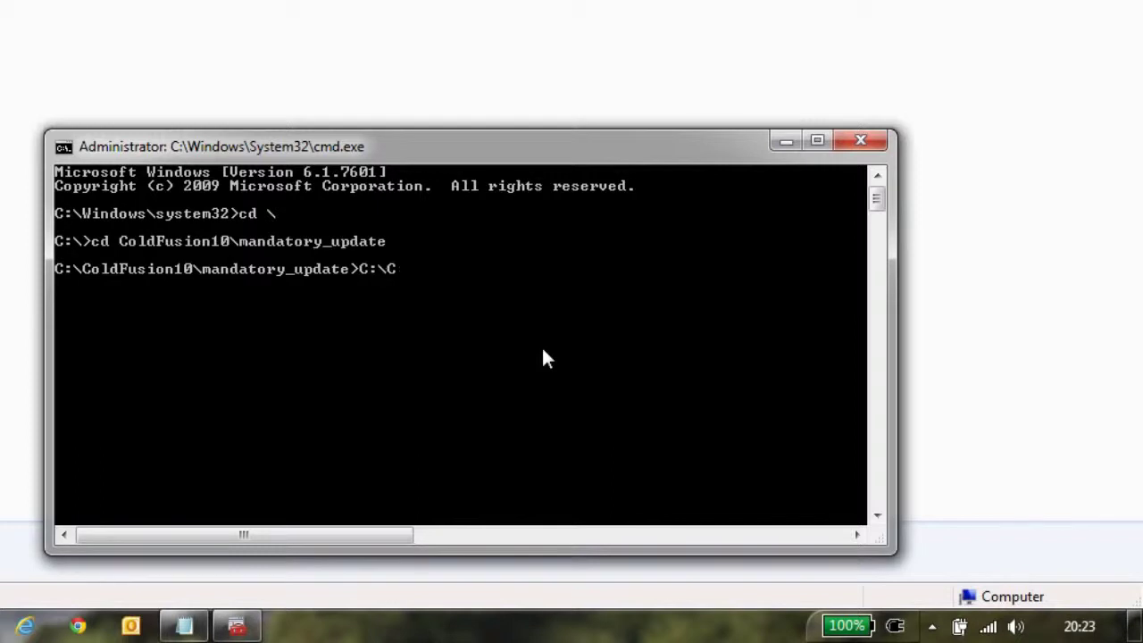
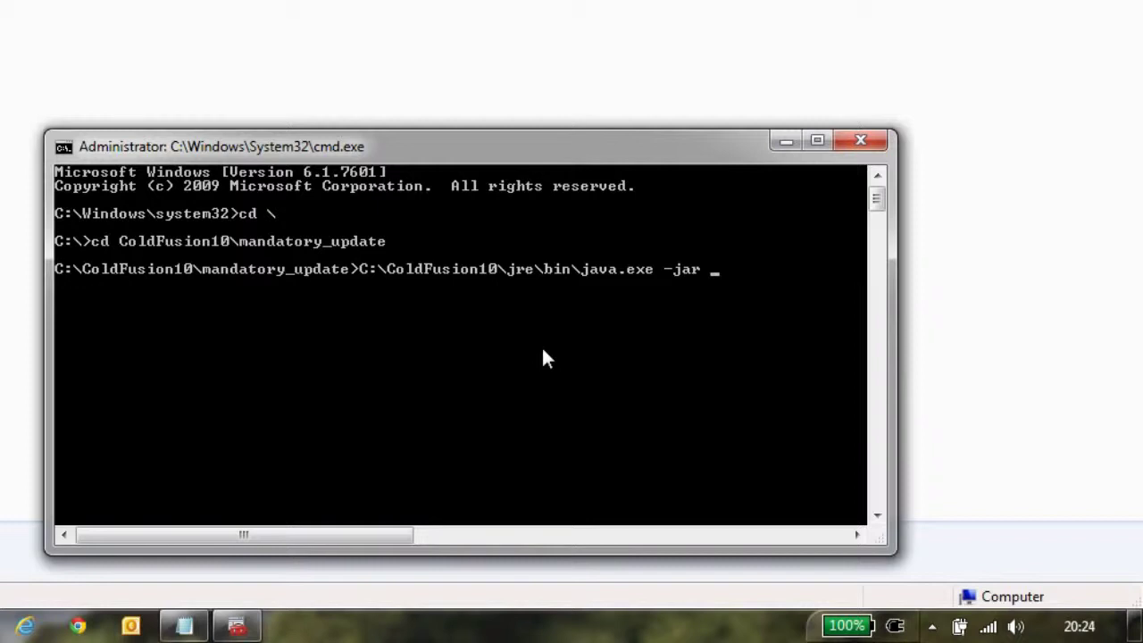
Step: Run cf10_mdt_updt.jar with C:\ColdFusion10\jre\bin\java.exe -jar to launch the update installer
{"action": "type", "text": "cf1"}
{"action": "key", "text": "Tab"}
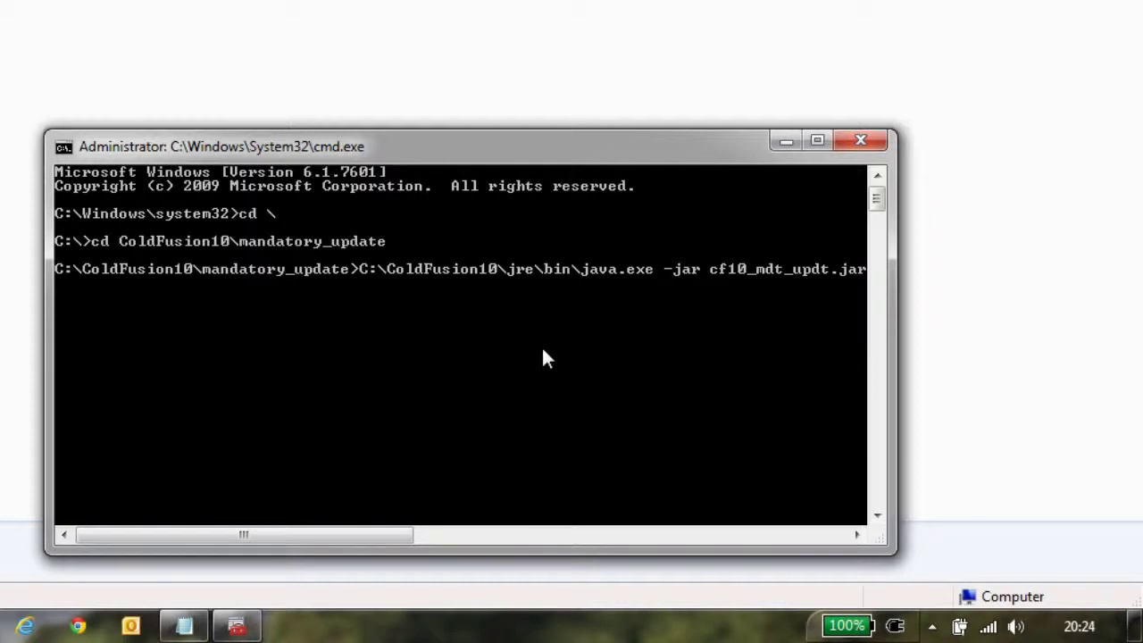
{"action": "key", "text": "Return"}
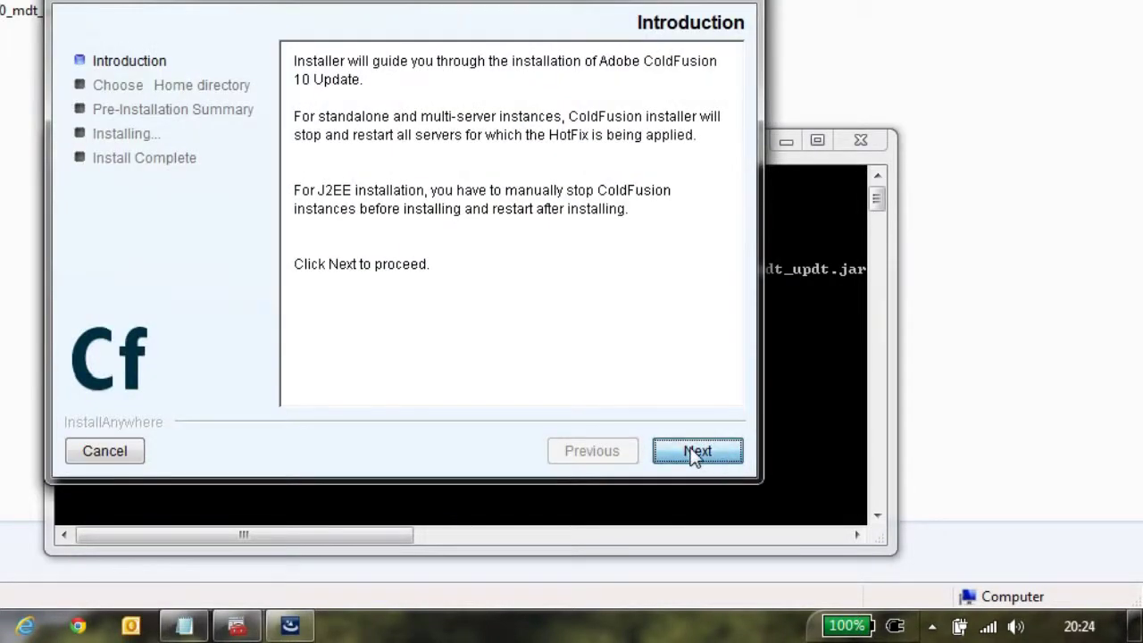
Step: Accept the license agreement and keep C:\ColdFusion10 as the install directory
{"action": "left_click", "coordinate": [695, 453]}
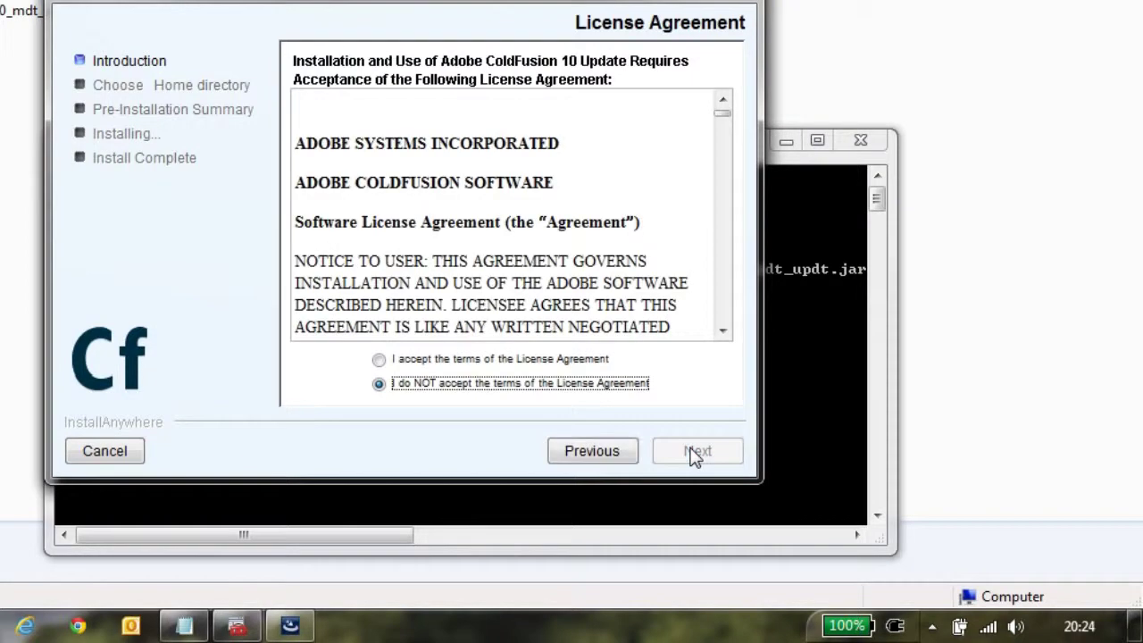
{"action": "left_click", "coordinate": [384, 360]}
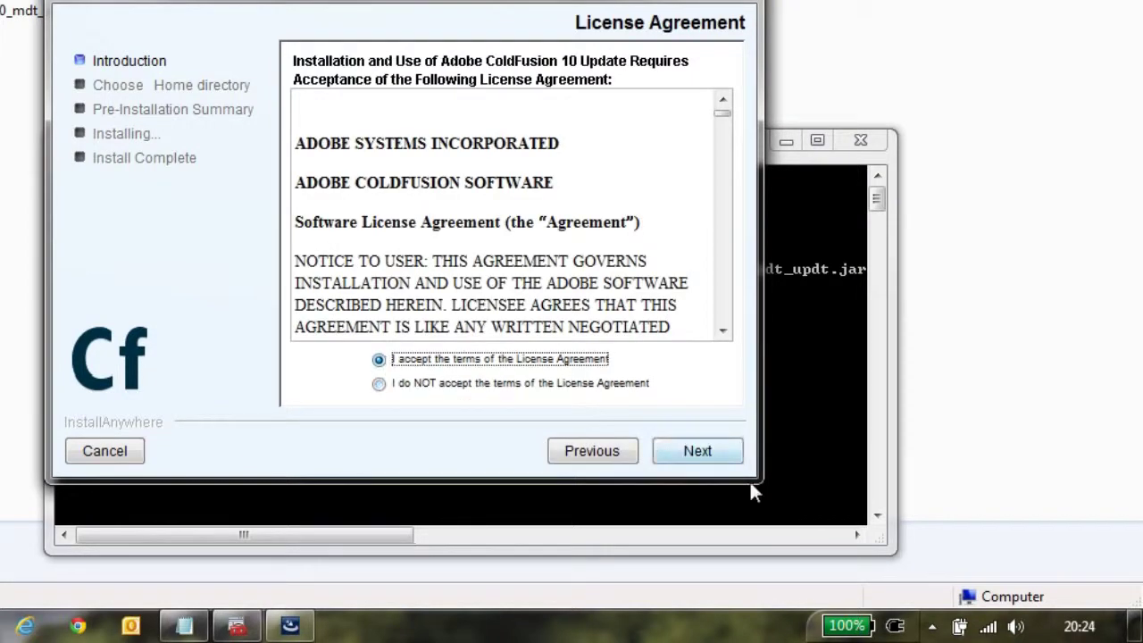
{"action": "left_click", "coordinate": [706, 454]}
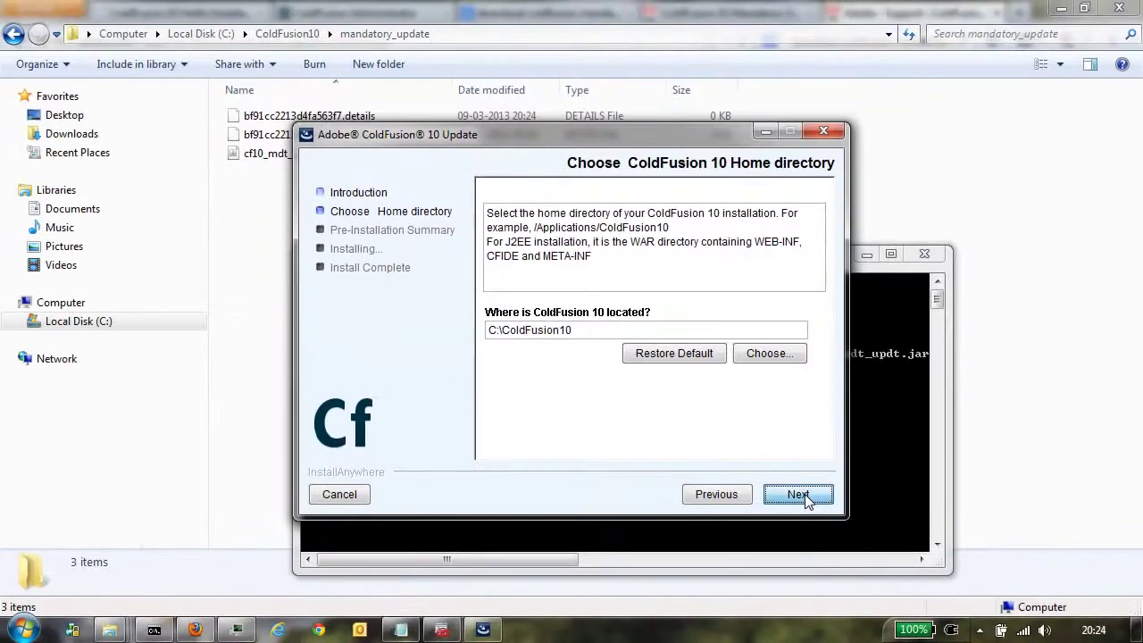
{"action": "left_click", "coordinate": [804, 496]}
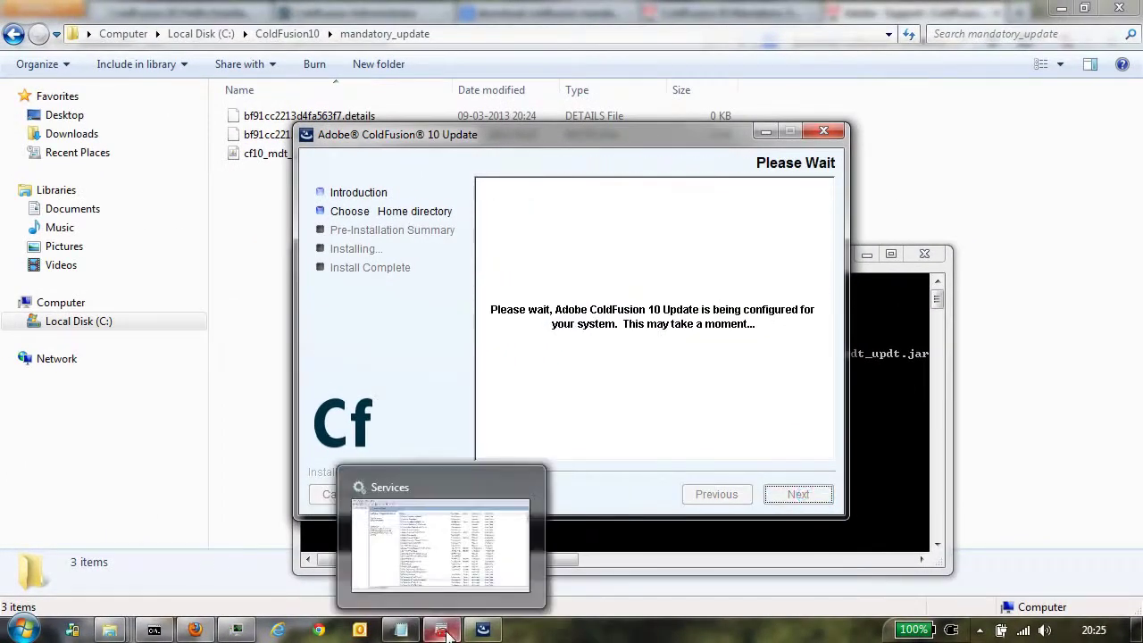
Step: Inspect the ColdFusion 10 Jetty Service details in the Windows Services list
{"action": "left_click", "coordinate": [441, 630]}
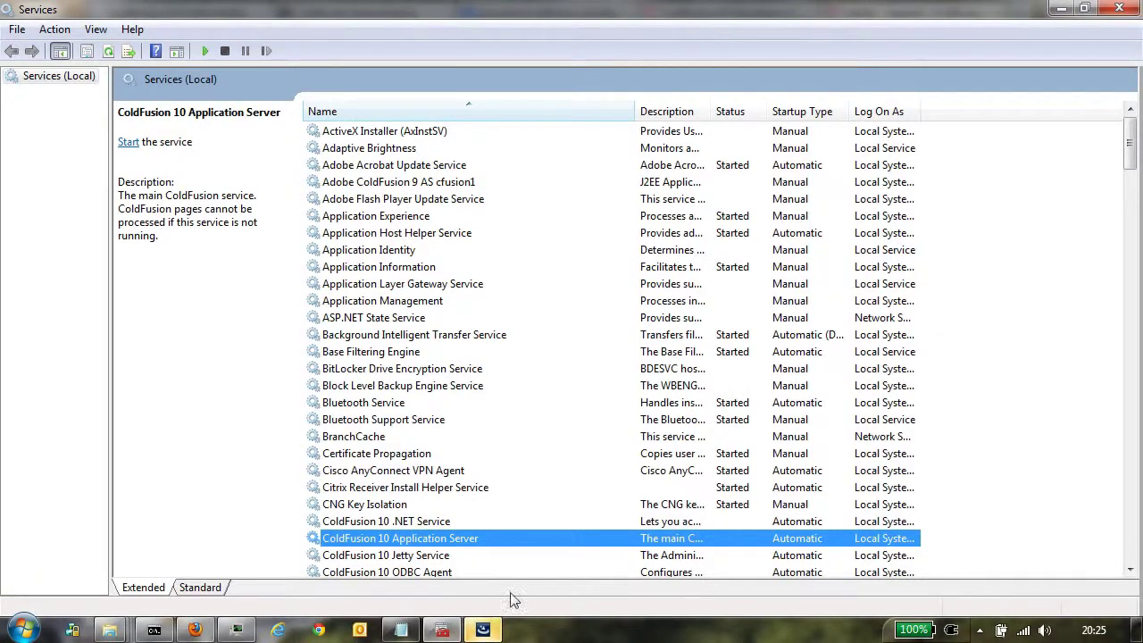
{"action": "left_click", "coordinate": [431, 558]}
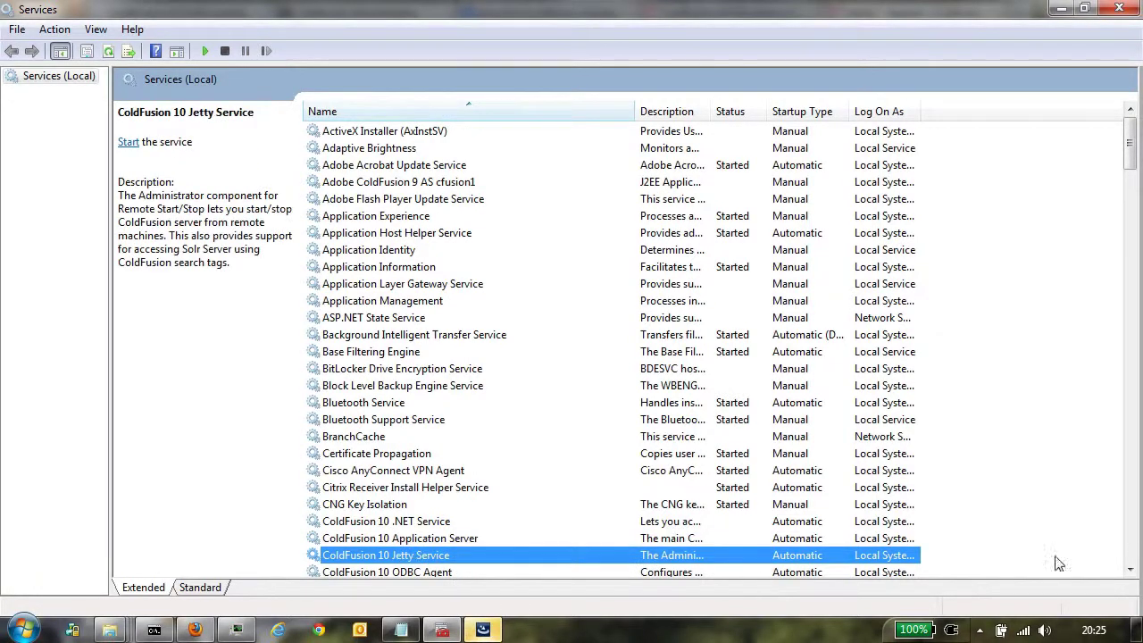
{"action": "left_click", "coordinate": [1130, 570]}
{"action": "left_click", "coordinate": [1130, 570]}
{"action": "left_click", "coordinate": [1131, 570]}
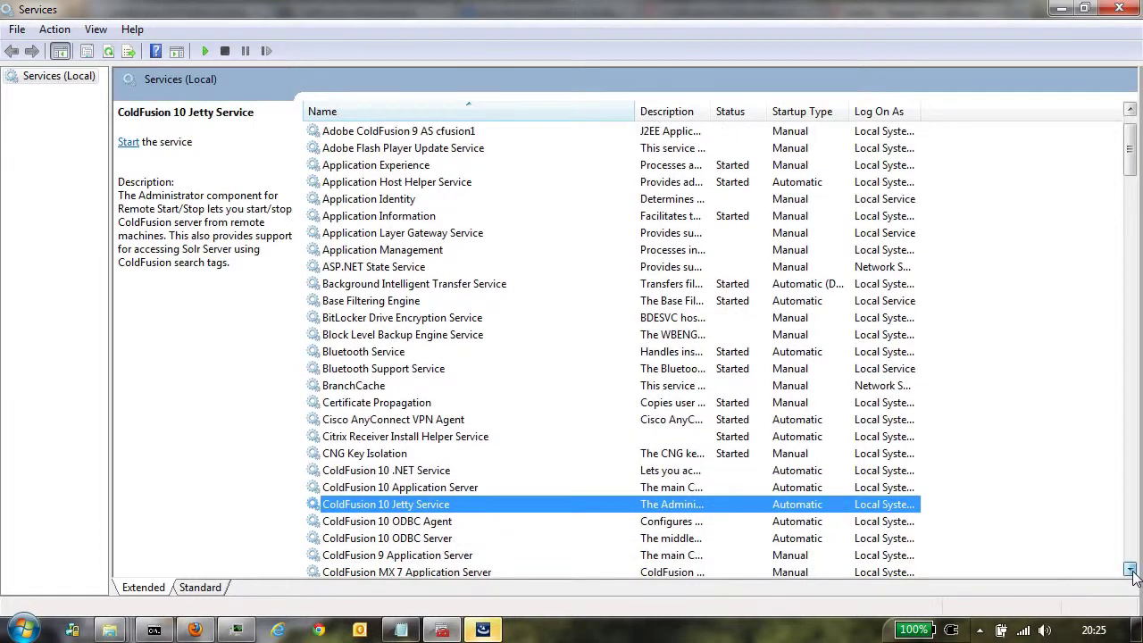
Step: Install the update from the installer and close it when finished
{"action": "left_click", "coordinate": [487, 632]}
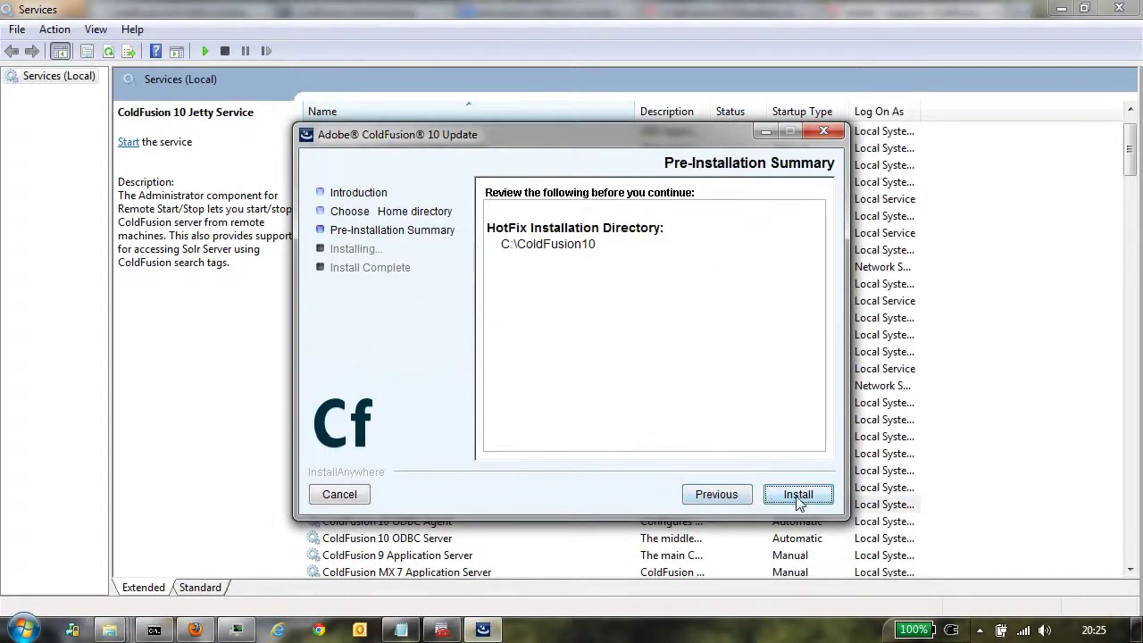
{"action": "left_click", "coordinate": [813, 502]}
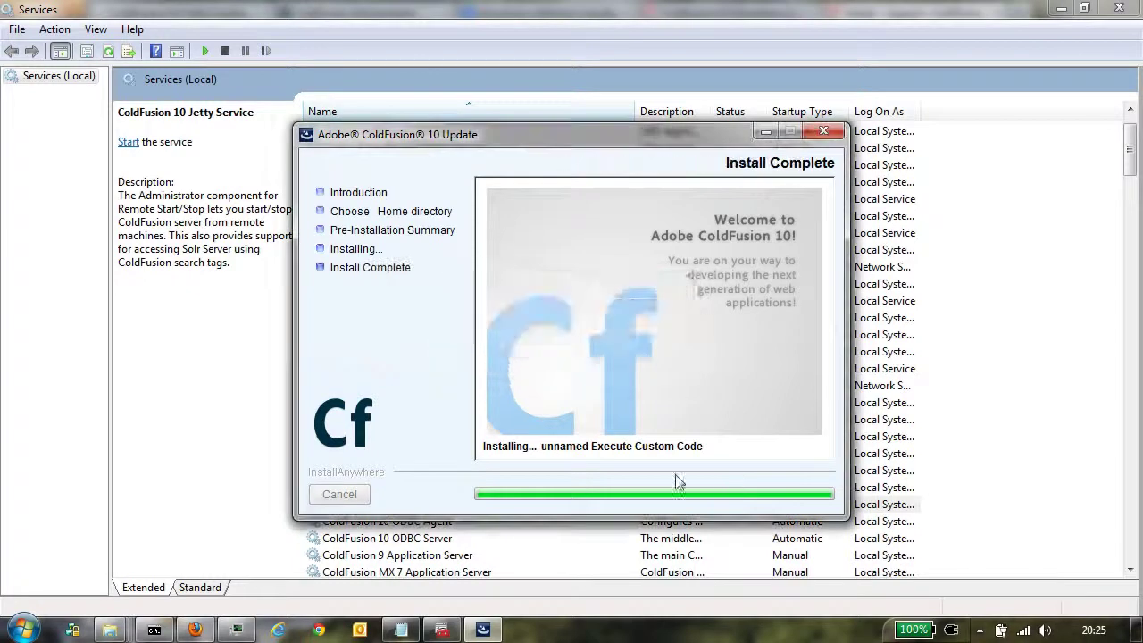
{"action": "left_click", "coordinate": [798, 494]}
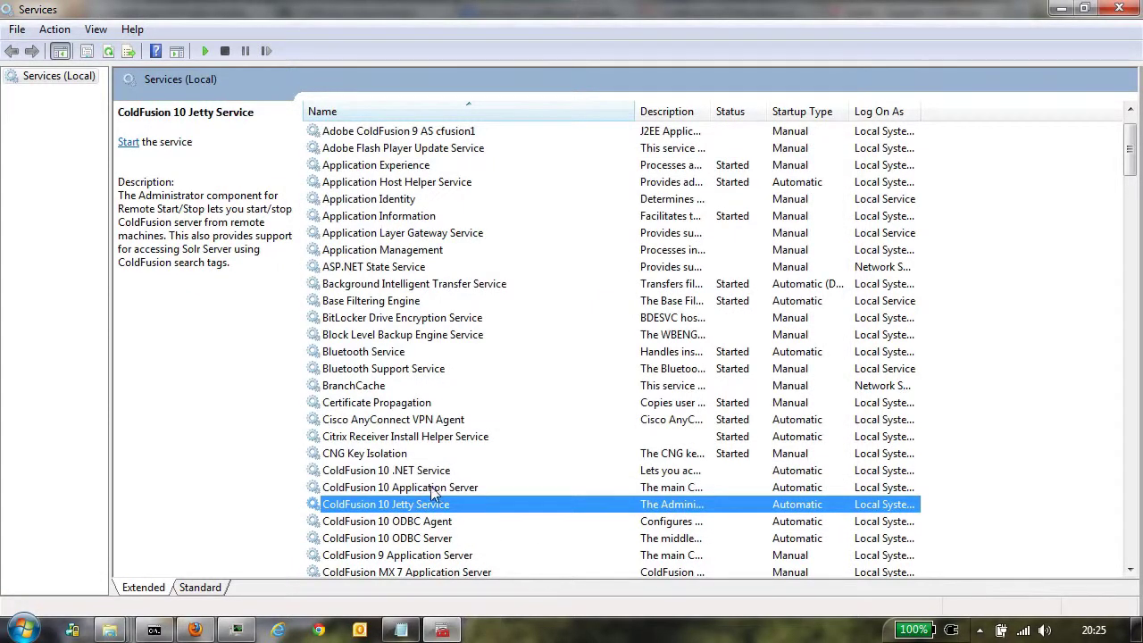
Step: Check that the ColdFusion 10 Application Server service reads Started
{"action": "left_click", "coordinate": [430, 488]}
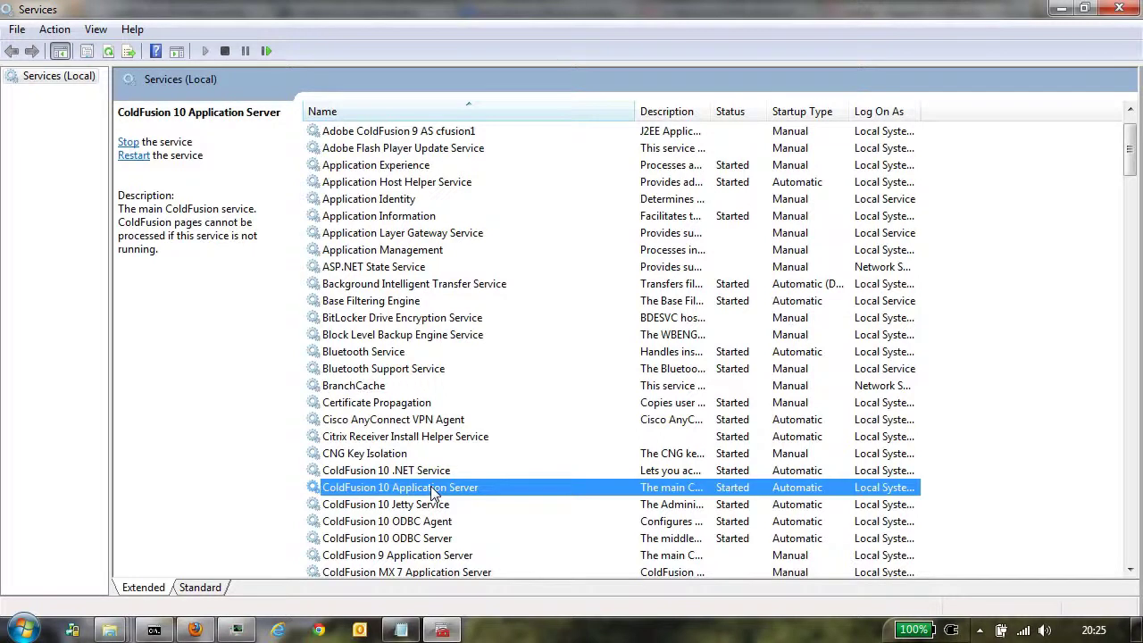
{"action": "left_click", "coordinate": [116, 631]}
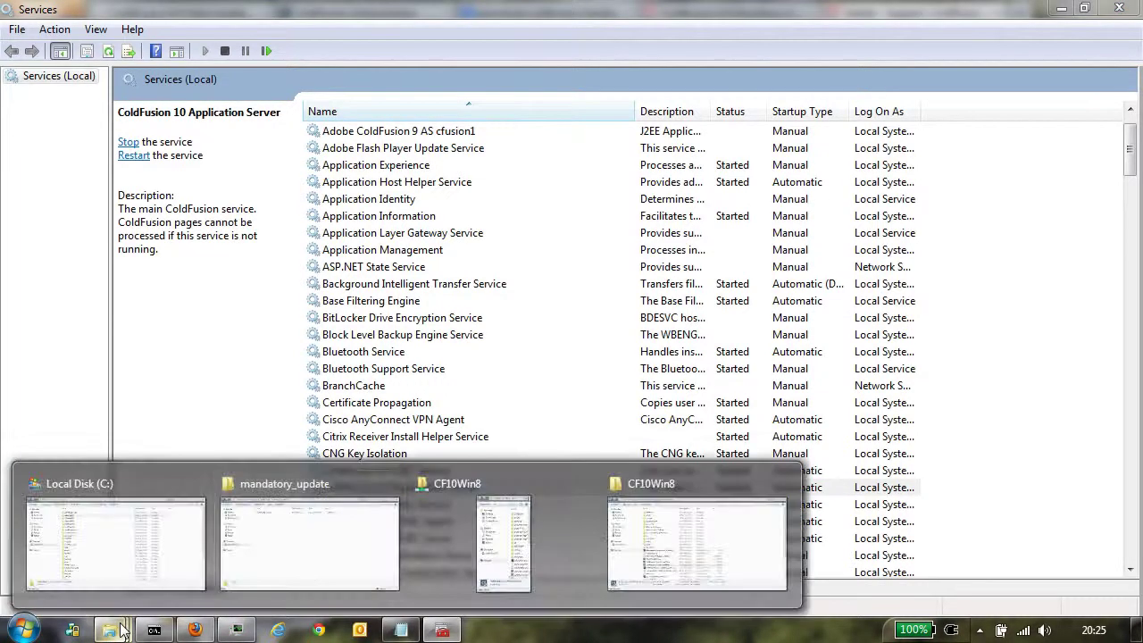
Step: Go up to the ColdFusion10 folder to look for the update log, then return to Firefox
{"action": "left_click", "coordinate": [309, 581]}
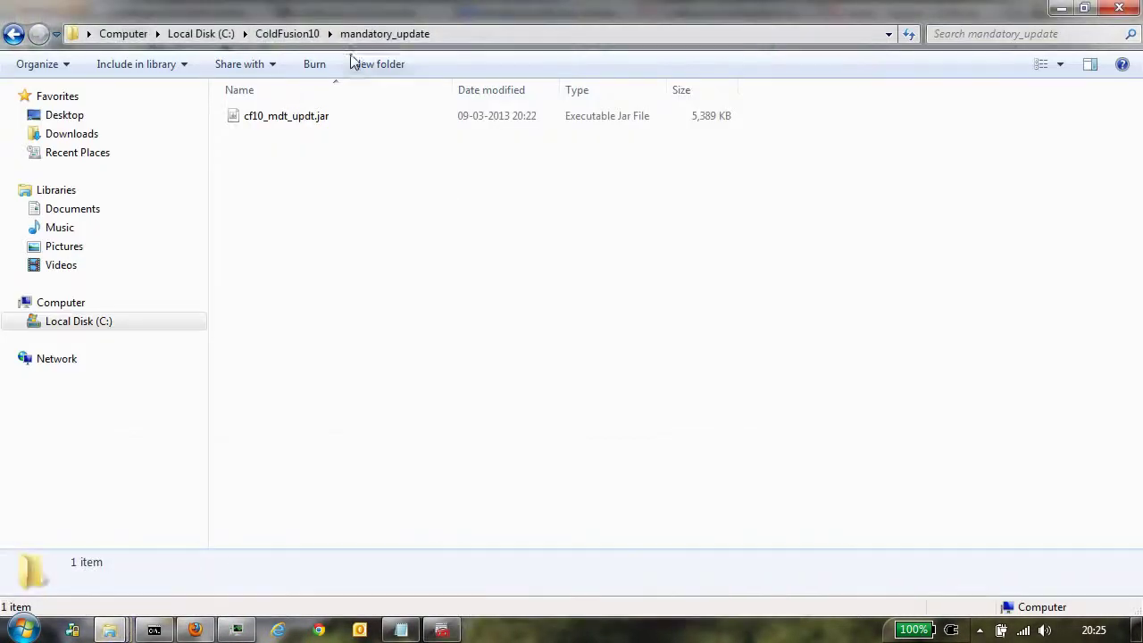
{"action": "left_click", "coordinate": [306, 35]}
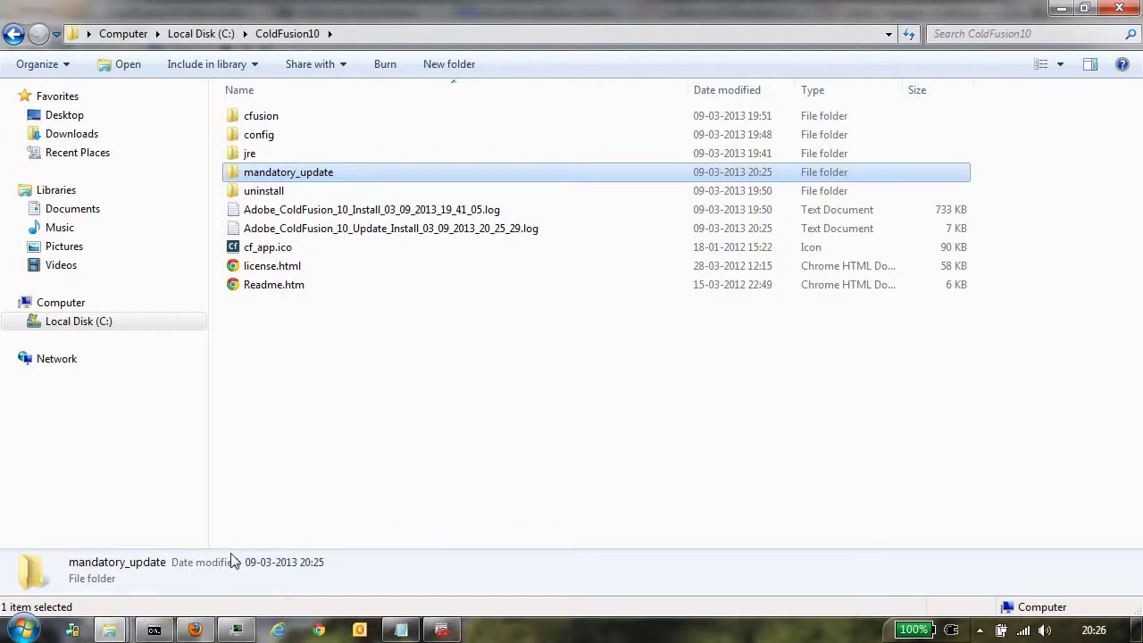
{"action": "left_click", "coordinate": [195, 631]}
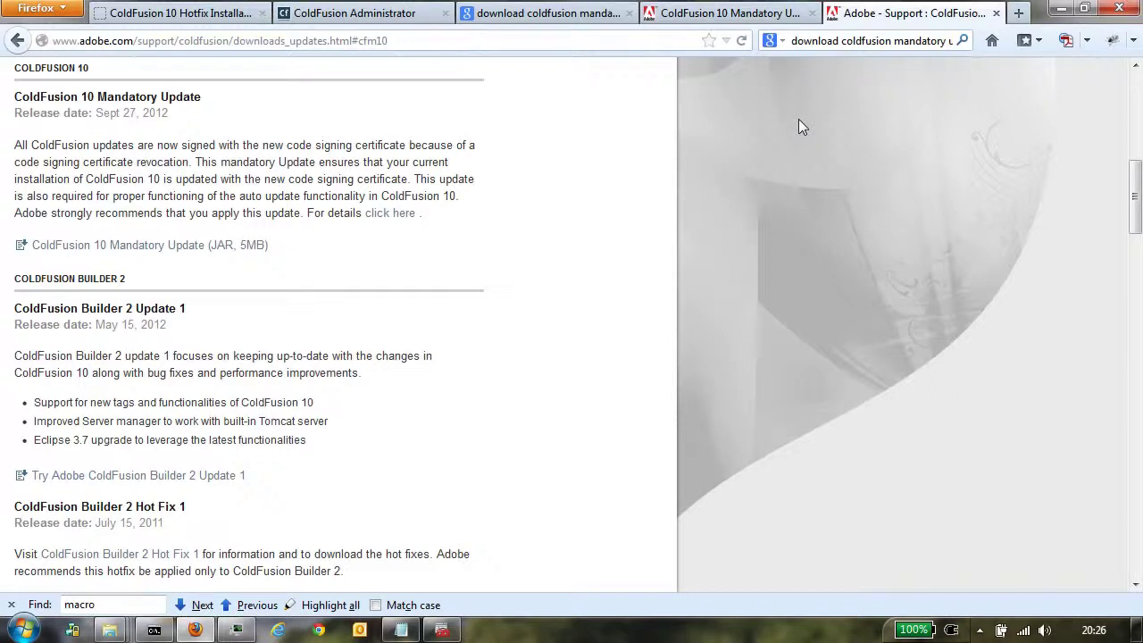
Step: In the ColdFusion Administrator tab, expand SERVER UPDATE and open its Updates page
{"action": "left_click", "coordinate": [365, 17]}
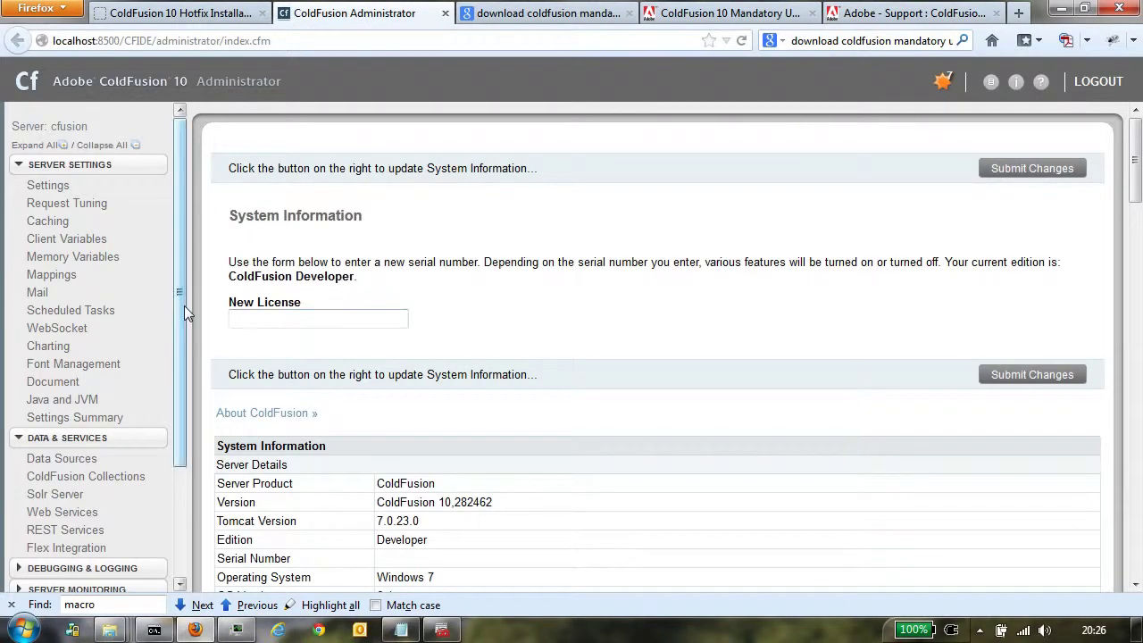
{"action": "left_click_drag", "start_coordinate": [182, 307], "coordinate": [199, 505]}
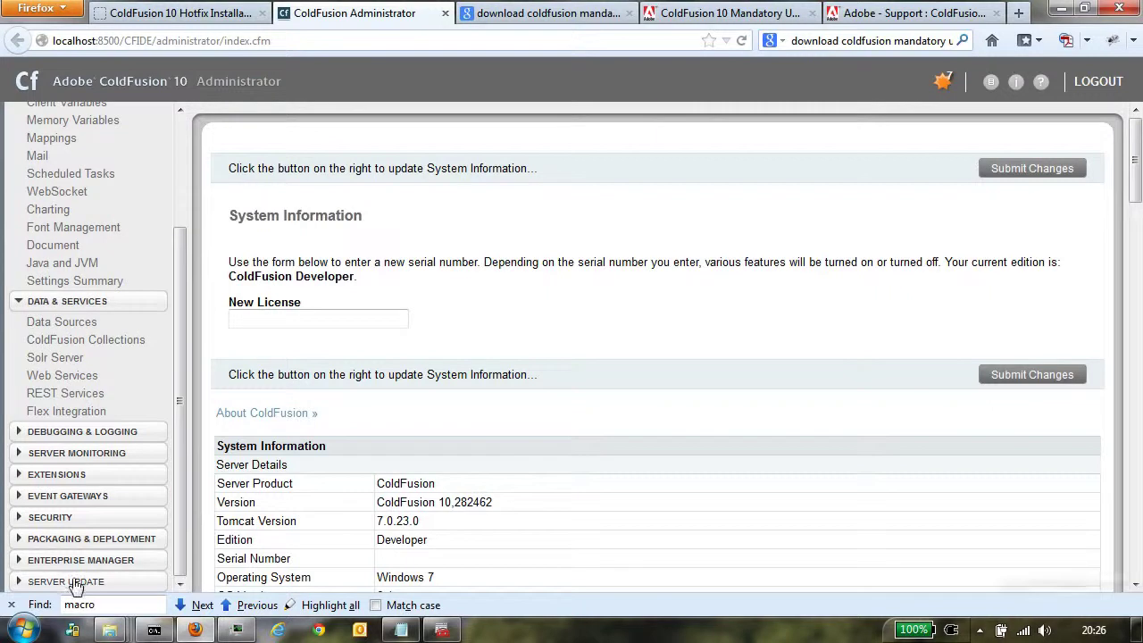
{"action": "left_click", "coordinate": [18, 583]}
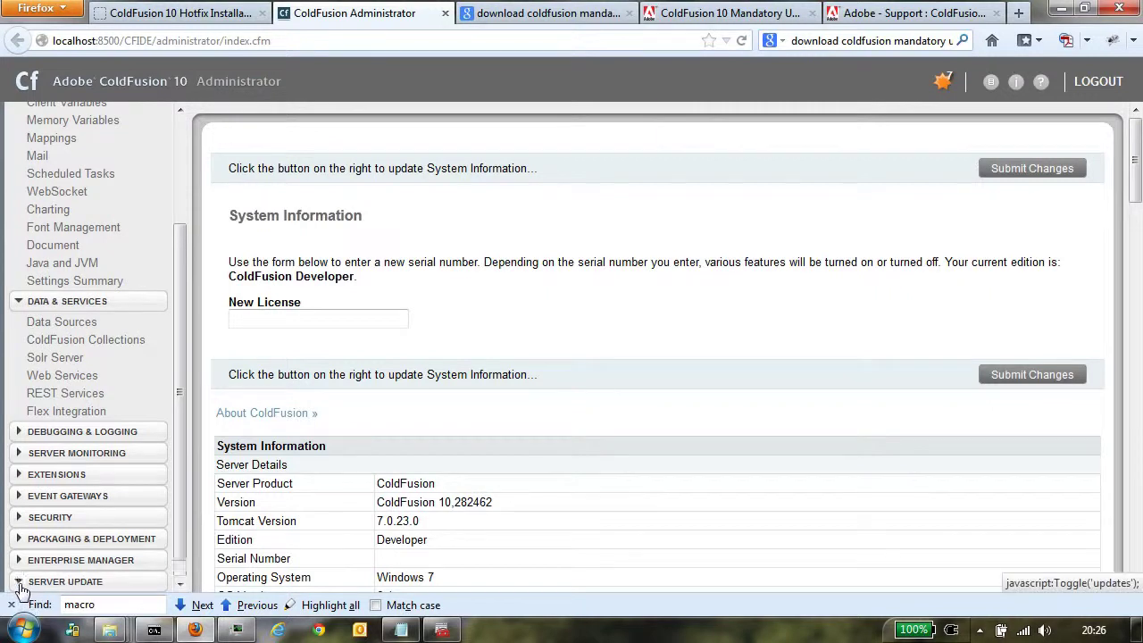
{"action": "scroll", "coordinate": [182, 536], "scroll_direction": "down", "scroll_amount": 1}
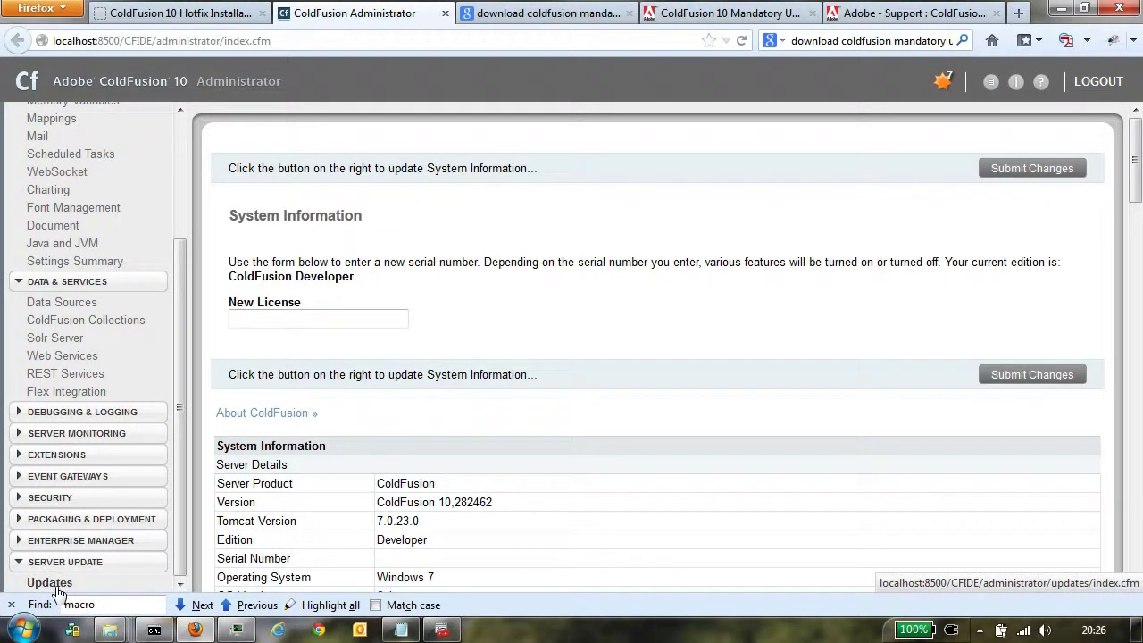
{"action": "left_click", "coordinate": [54, 586]}
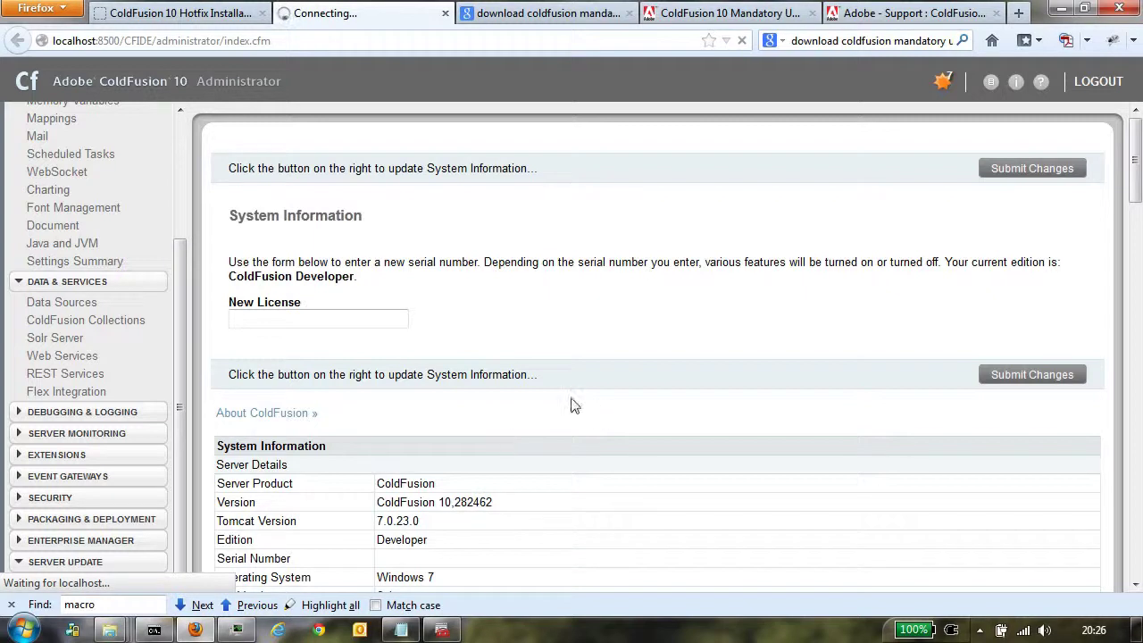
Step: Log in with the administrator password and scroll to the ColdFusion 10 Update 8 details
{"action": "type", "text": "admin"}
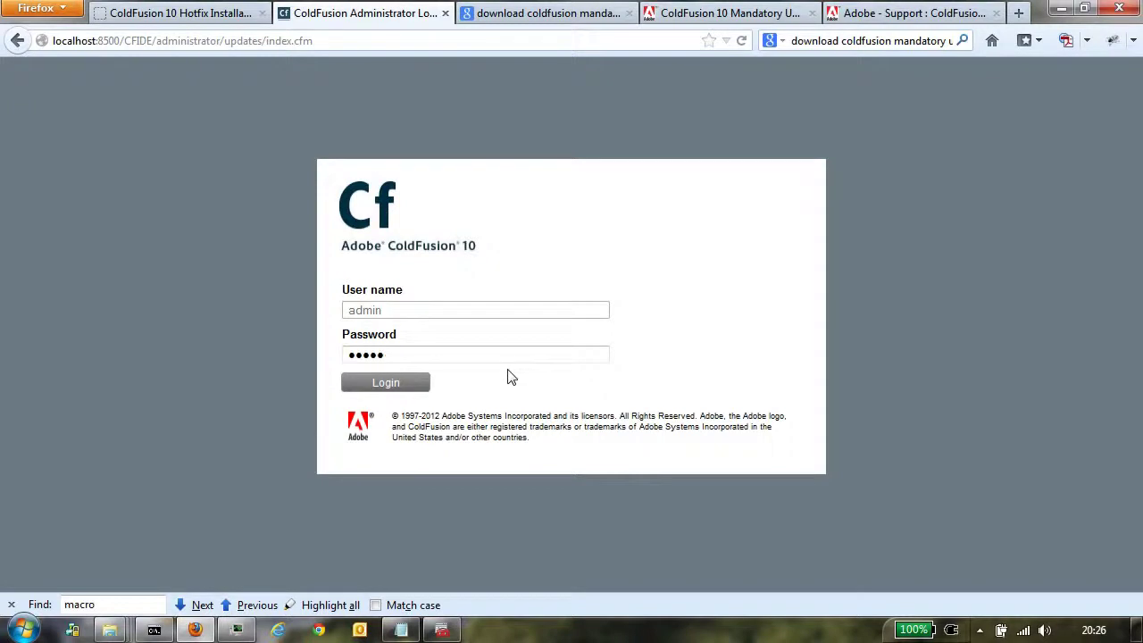
{"action": "key", "text": "Return"}
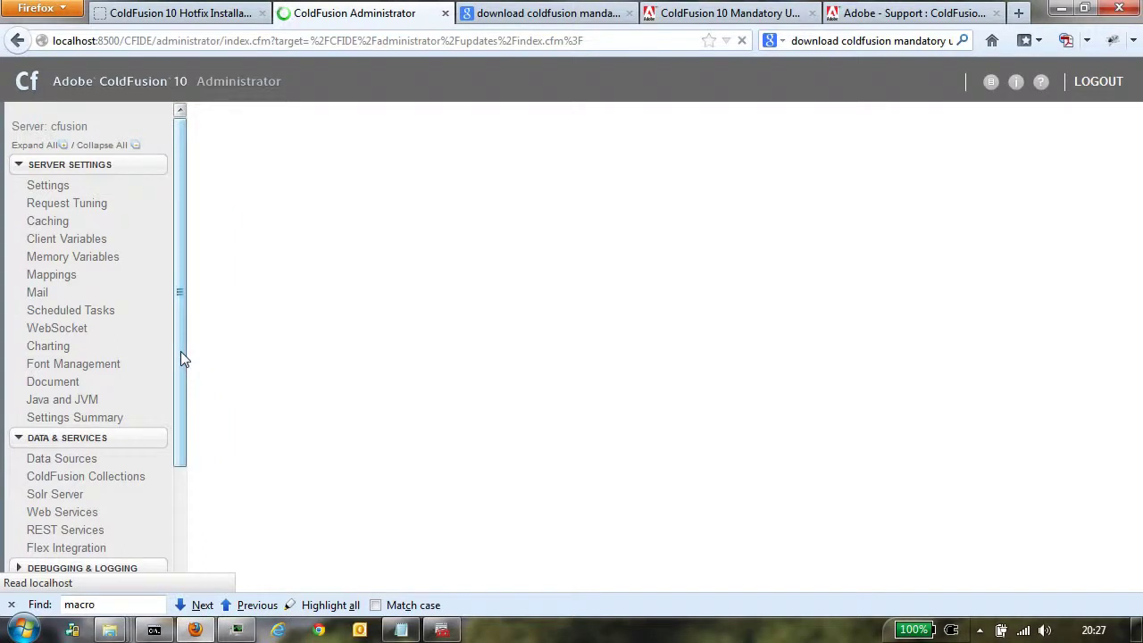
{"action": "left_click_drag", "start_coordinate": [180, 352], "coordinate": [192, 521]}
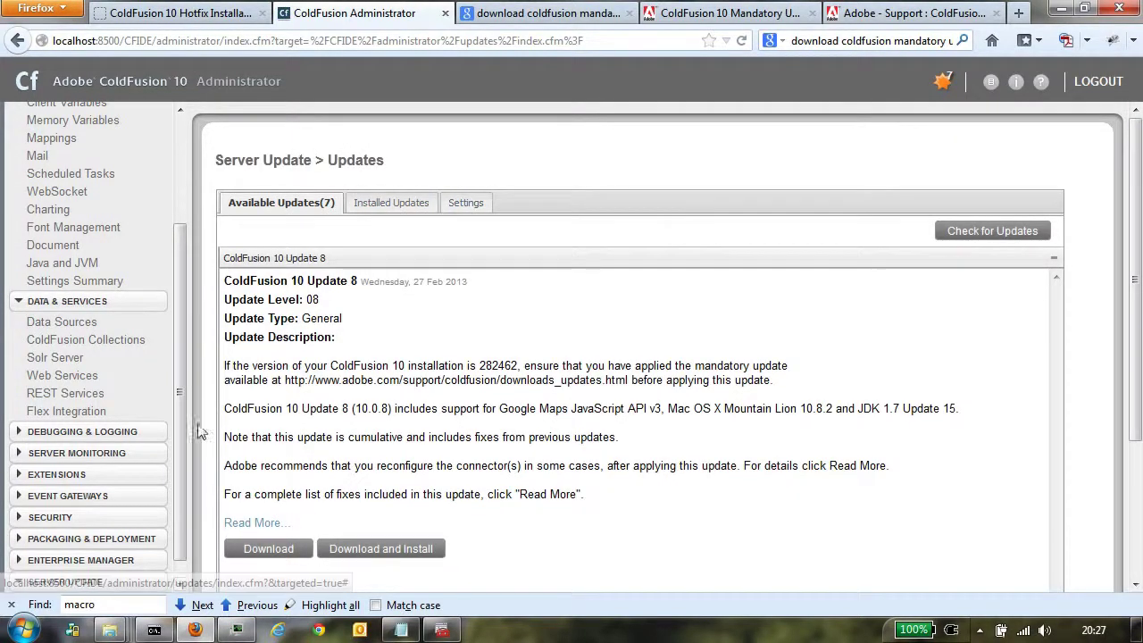
{"action": "scroll", "coordinate": [181, 441], "scroll_direction": "down", "scroll_amount": 1}
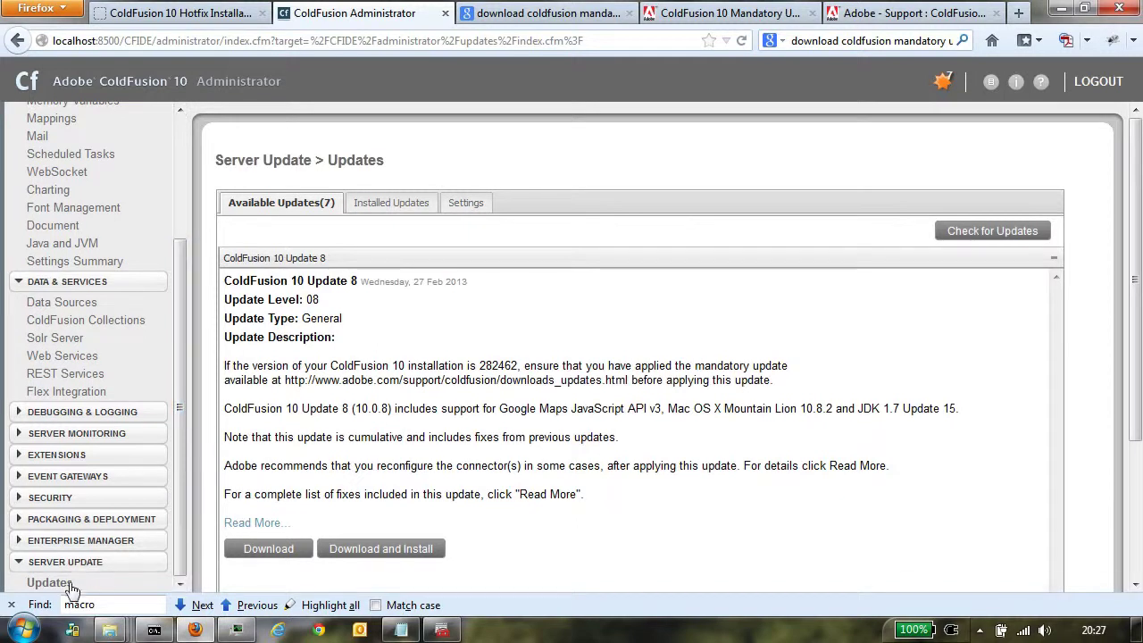
Step: Copy the update Site URL from Settings and load it in the Google results tab
{"action": "left_click", "coordinate": [464, 204]}
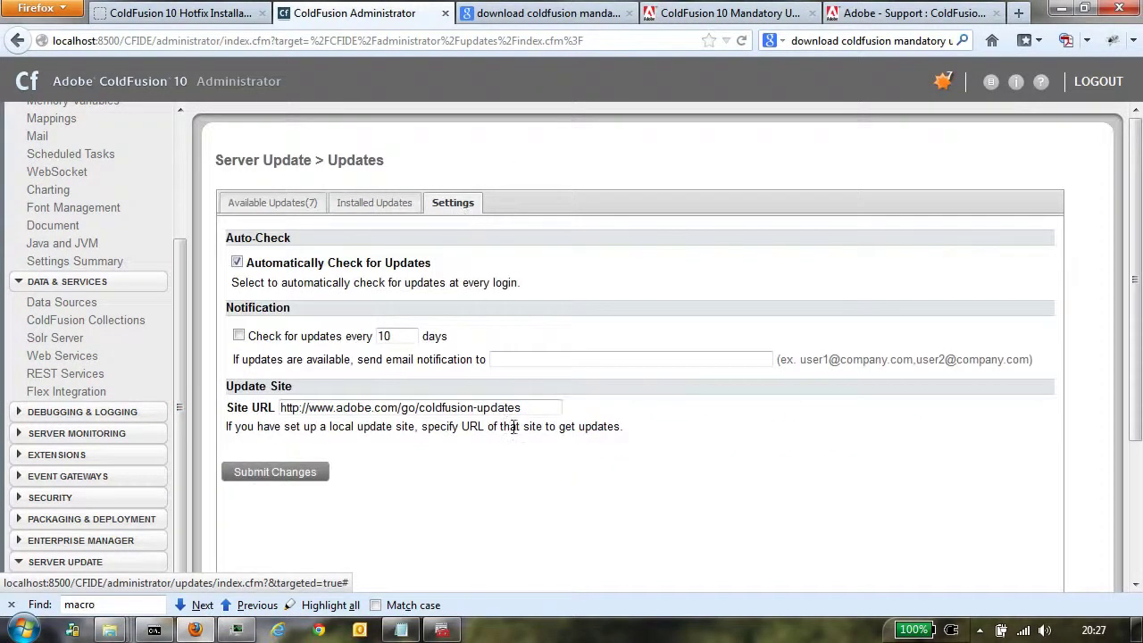
{"action": "left_click_drag", "start_coordinate": [534, 409], "coordinate": [275, 411]}
{"action": "key", "text": "ctrl+c"}
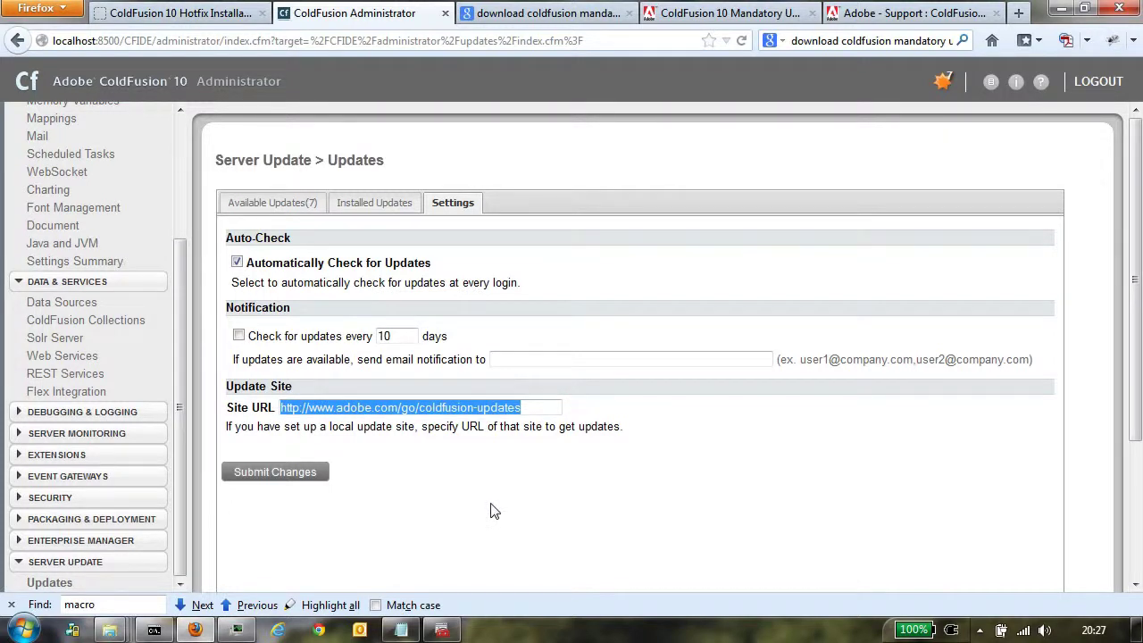
{"action": "left_click", "coordinate": [589, 14]}
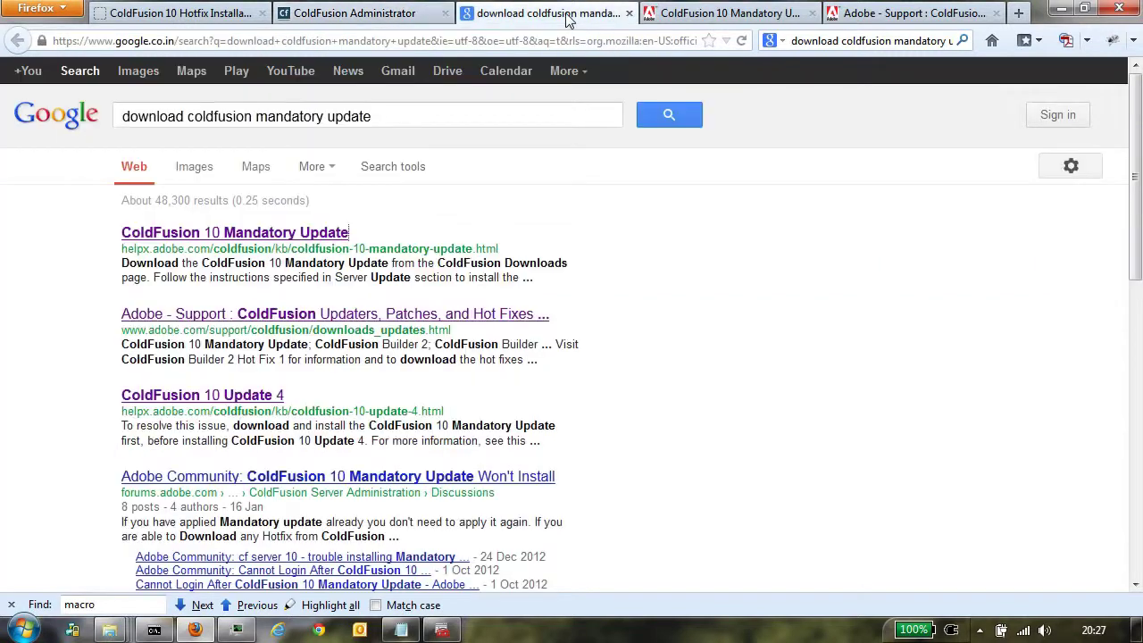
{"action": "left_click", "coordinate": [549, 40]}
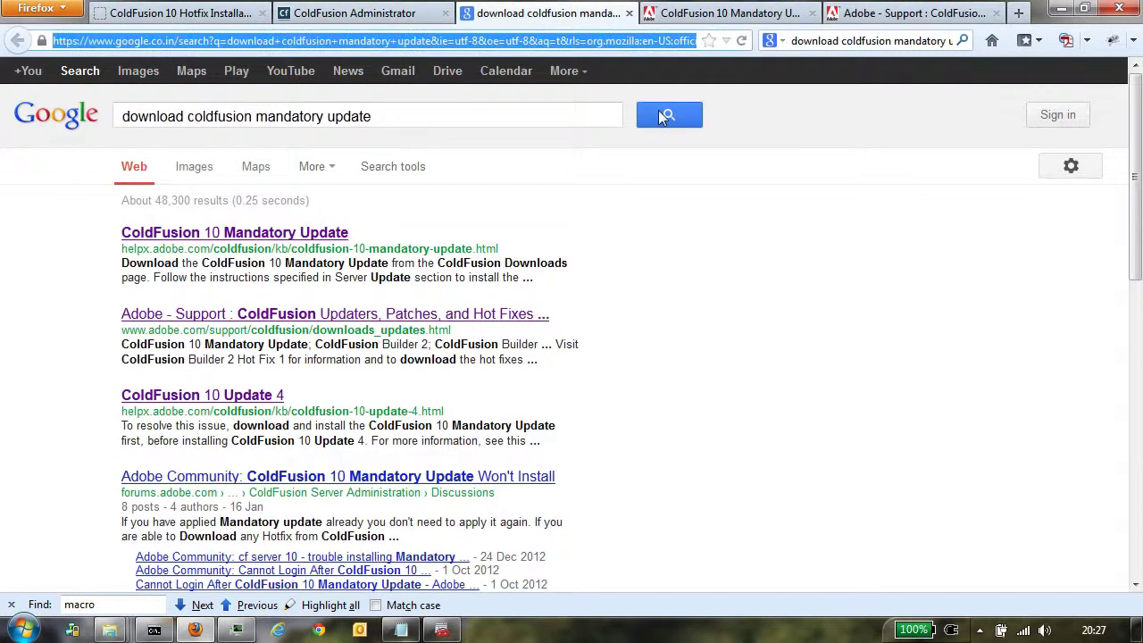
{"action": "key", "text": "ctrl+v"}
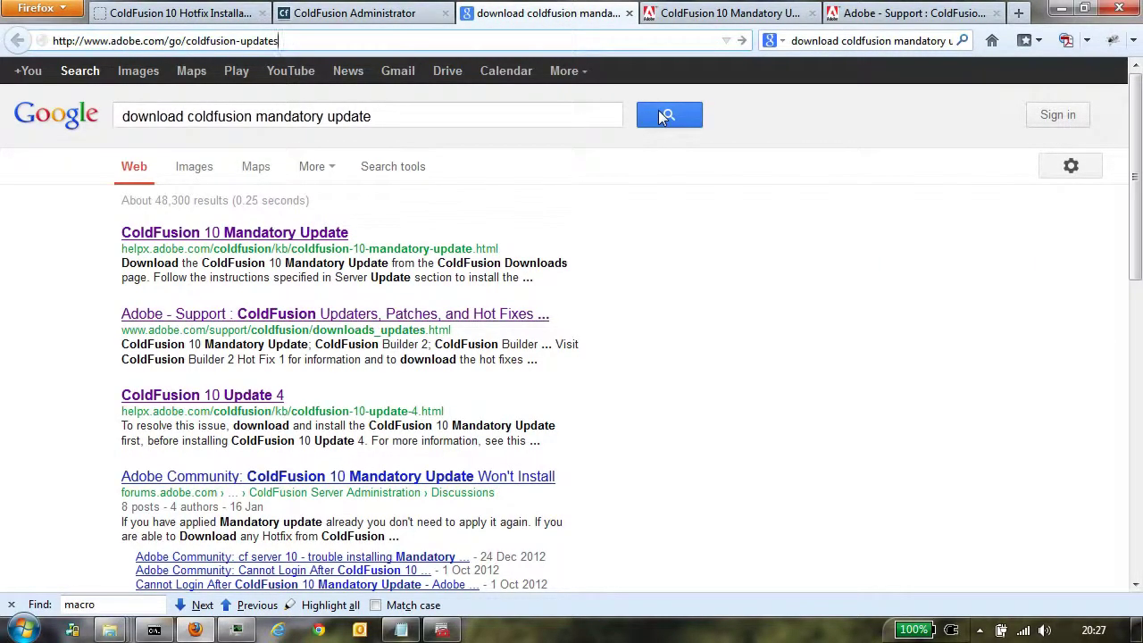
{"action": "key", "text": "Return"}
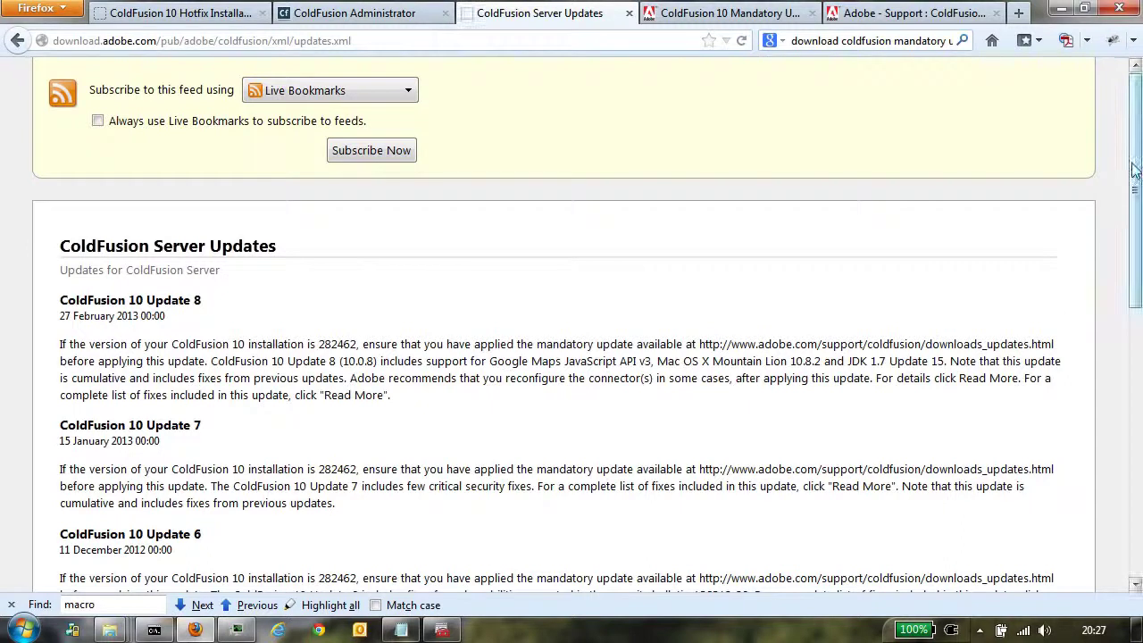
{"action": "left_click_drag", "start_coordinate": [1134, 170], "coordinate": [1004, 122]}
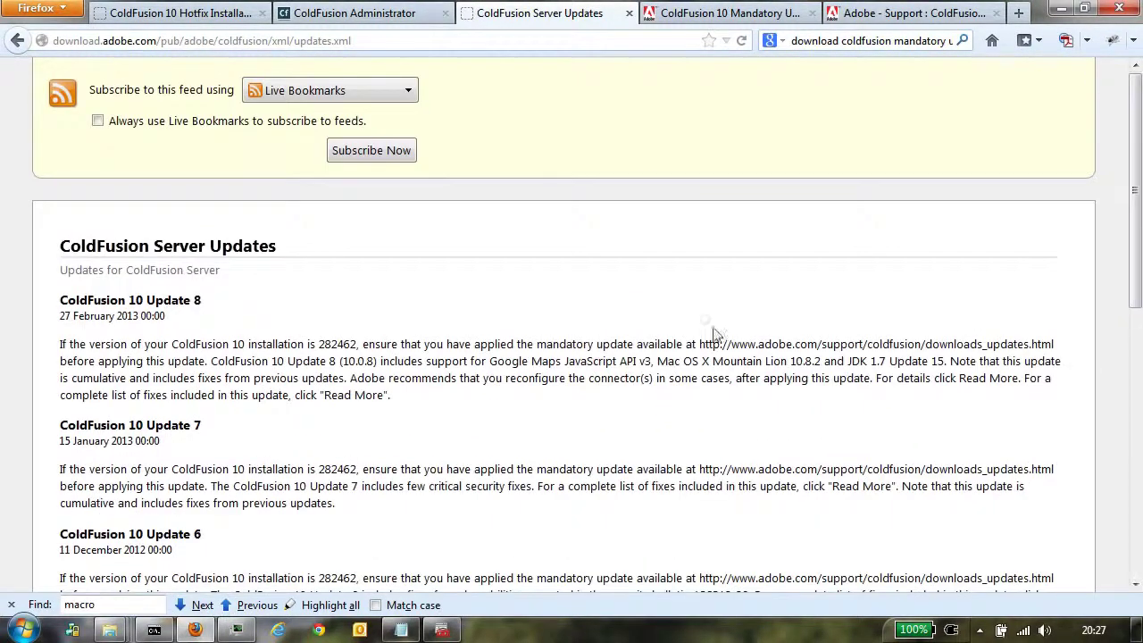
Step: View the page source of the ColdFusion Server Updates feed
{"action": "right_click", "coordinate": [514, 453]}
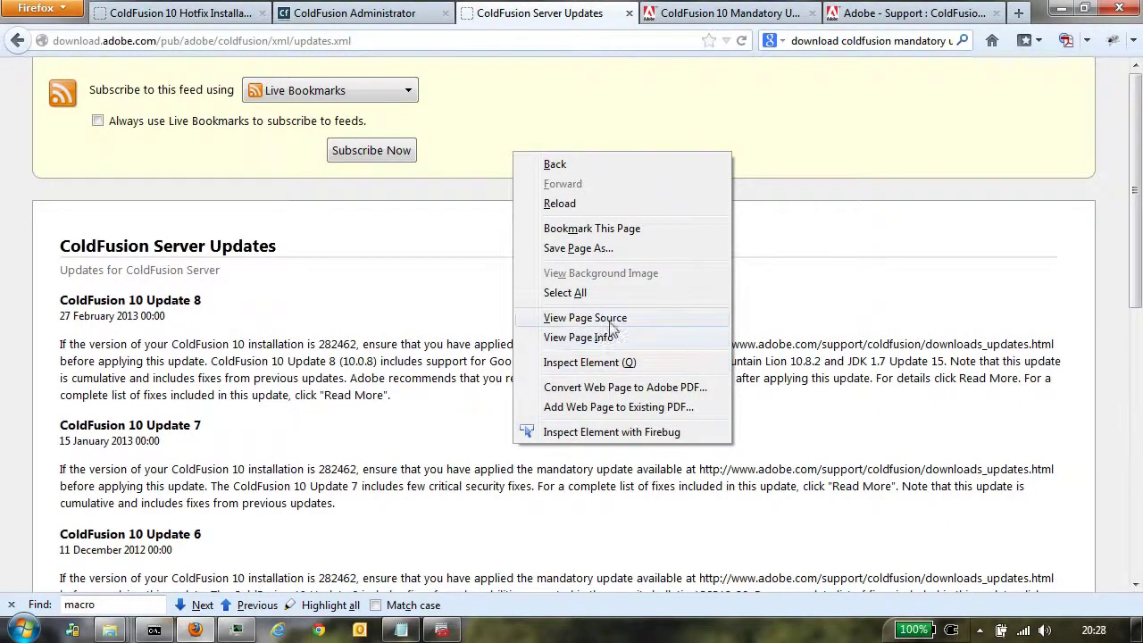
{"action": "left_click", "coordinate": [426, 353]}
{"action": "right_click", "coordinate": [426, 352]}
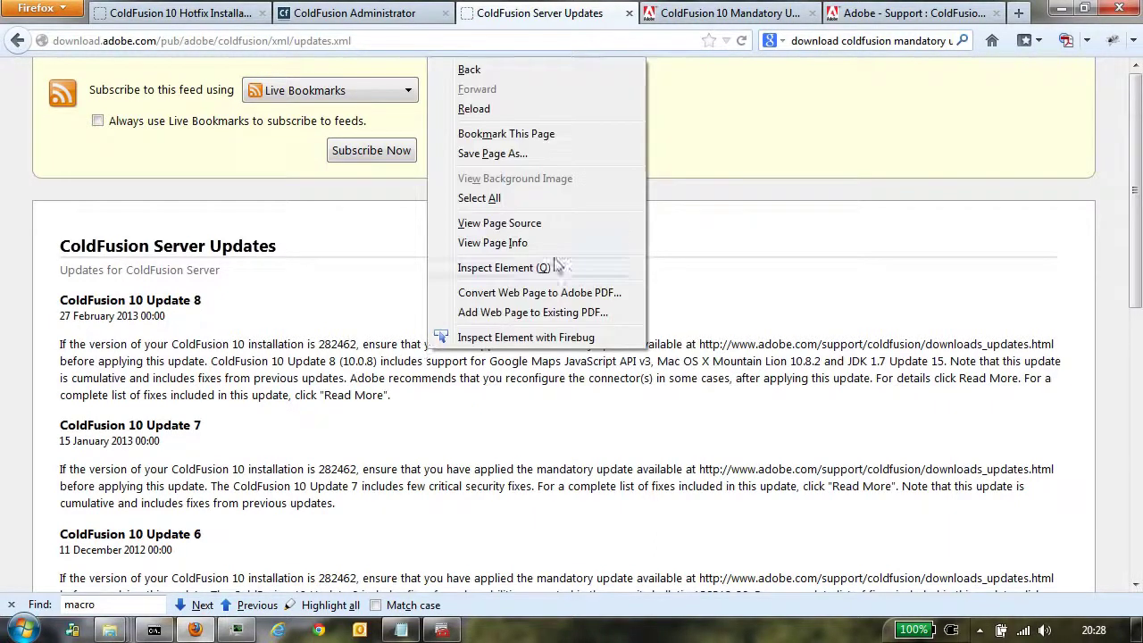
{"action": "left_click", "coordinate": [500, 223]}
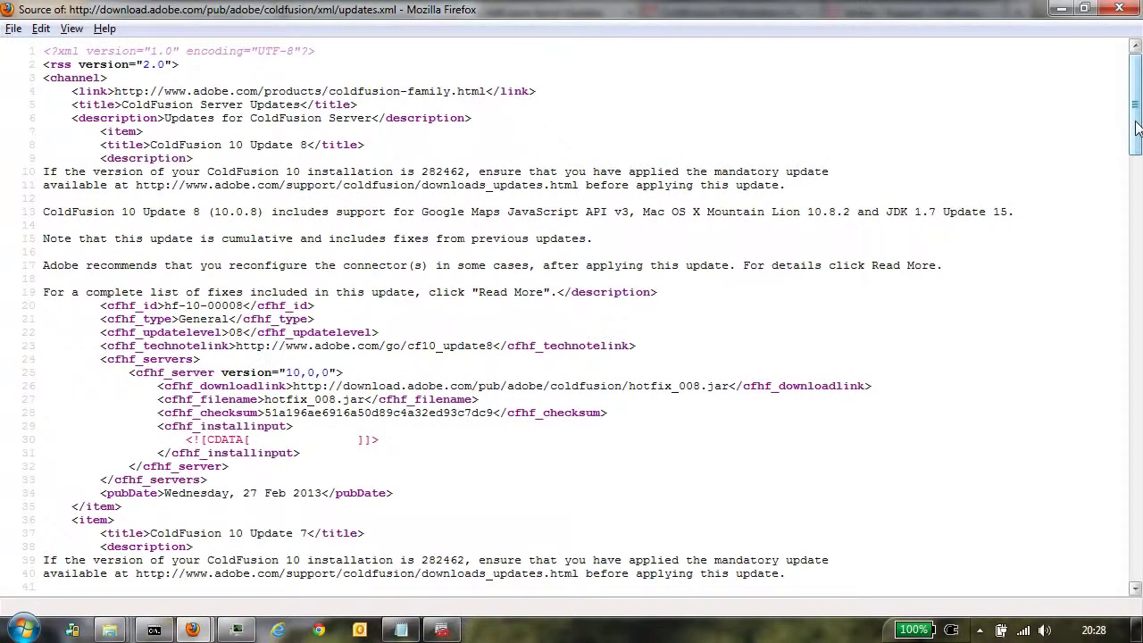
Step: Copy Update 8's hotfix_008.jar download link from line 26 and return to the feed window
{"action": "mouse_move", "coordinate": [1138, 128]}
{"action": "left_mouse_down"}
{"action": "mouse_move", "coordinate": [1138, 151]}
{"action": "mouse_move", "coordinate": [1136, 117]}
{"action": "left_mouse_up"}
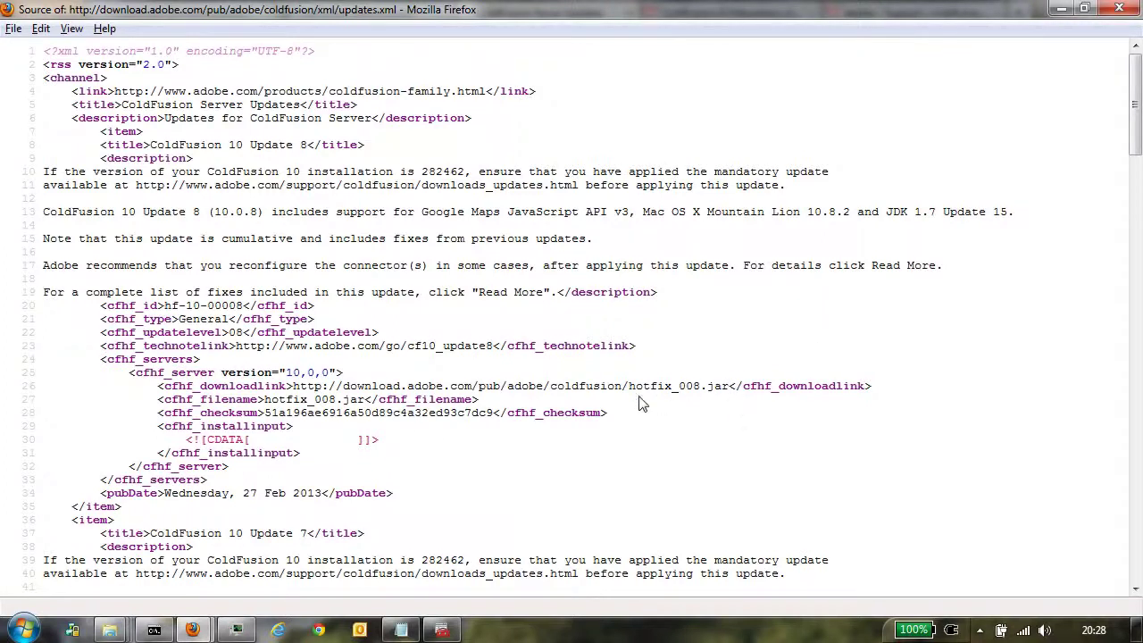
{"action": "left_click", "coordinate": [85, 91]}
{"action": "left_click_drag", "start_coordinate": [101, 131], "coordinate": [143, 131]}
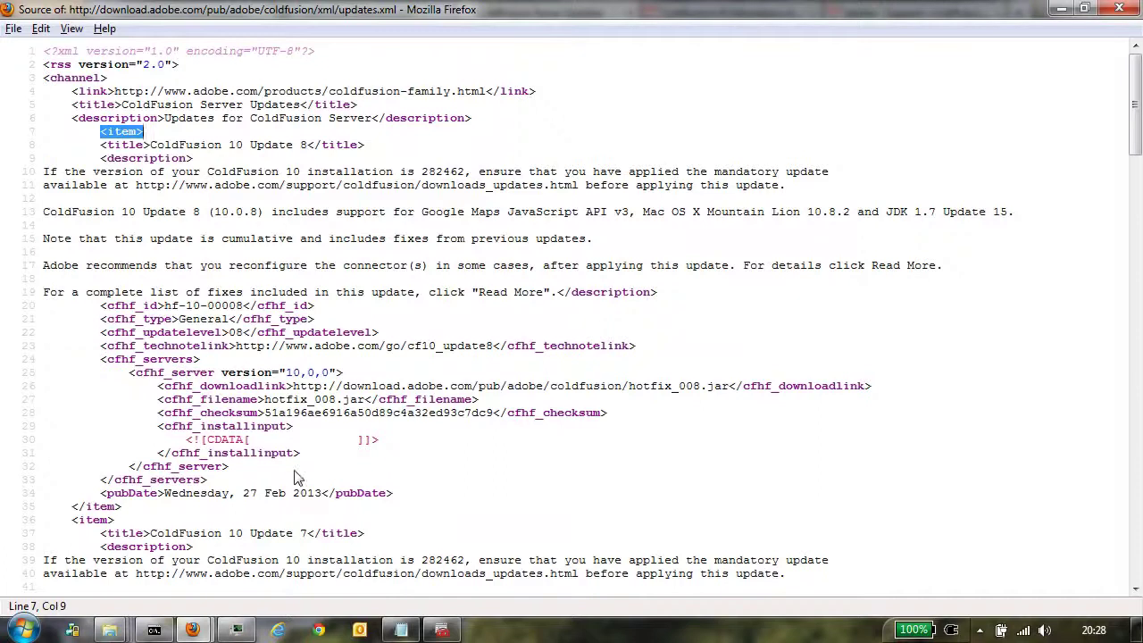
{"action": "left_click_drag", "start_coordinate": [309, 145], "coordinate": [150, 145]}
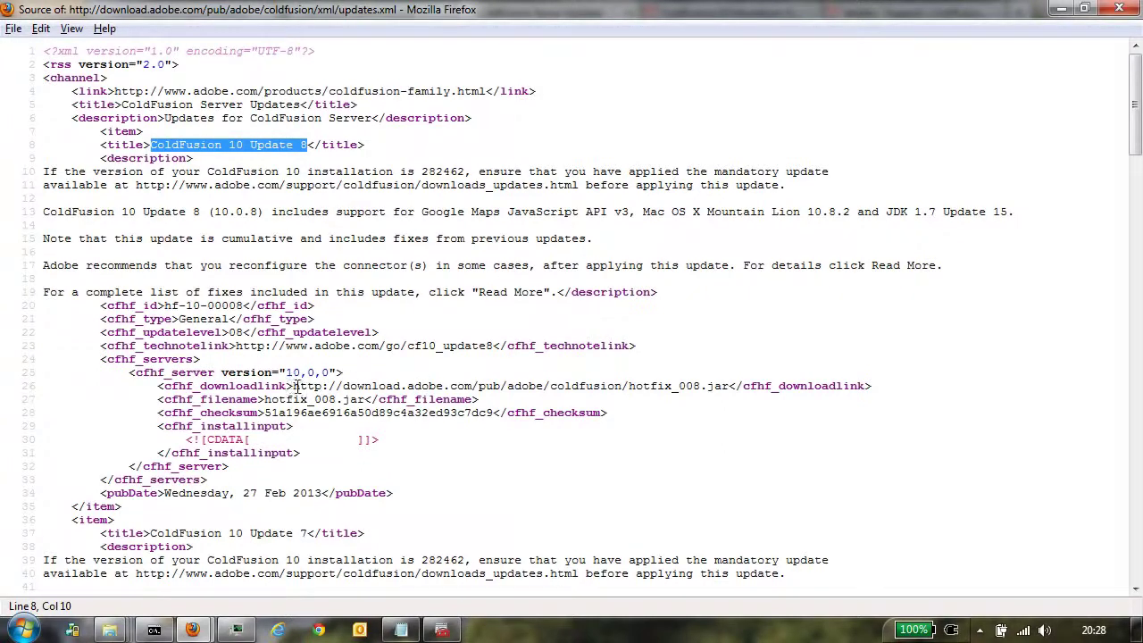
{"action": "left_click", "coordinate": [295, 386]}
{"action": "left_click_drag", "start_coordinate": [294, 386], "coordinate": [730, 385]}
{"action": "key", "text": "ctrl+c"}
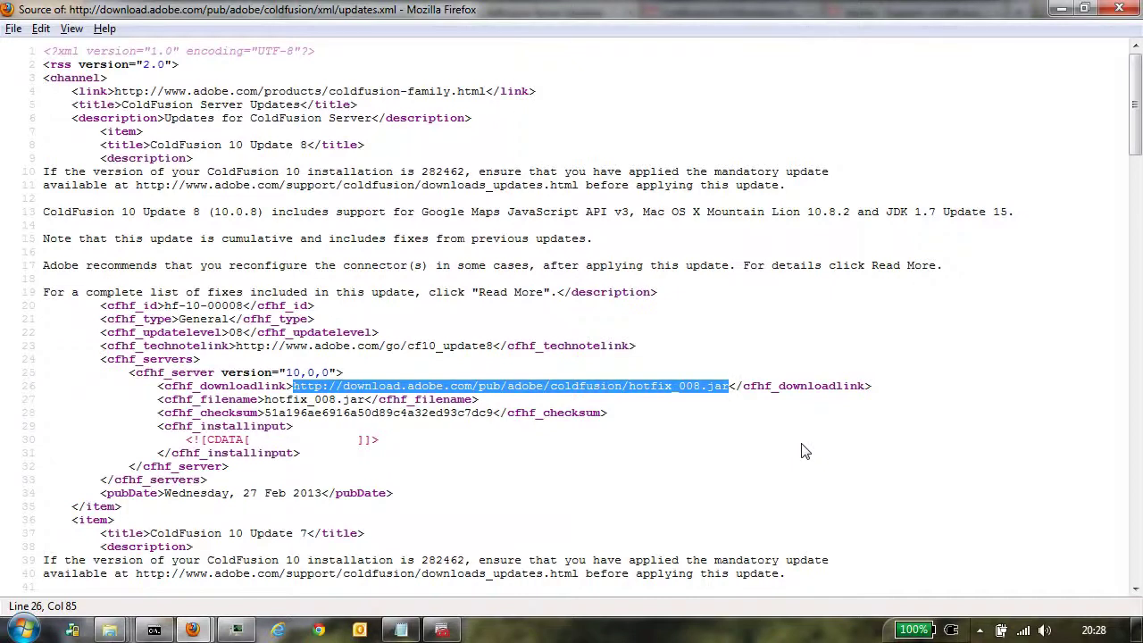
{"action": "left_click", "coordinate": [192, 631]}
{"action": "left_click", "coordinate": [149, 552]}
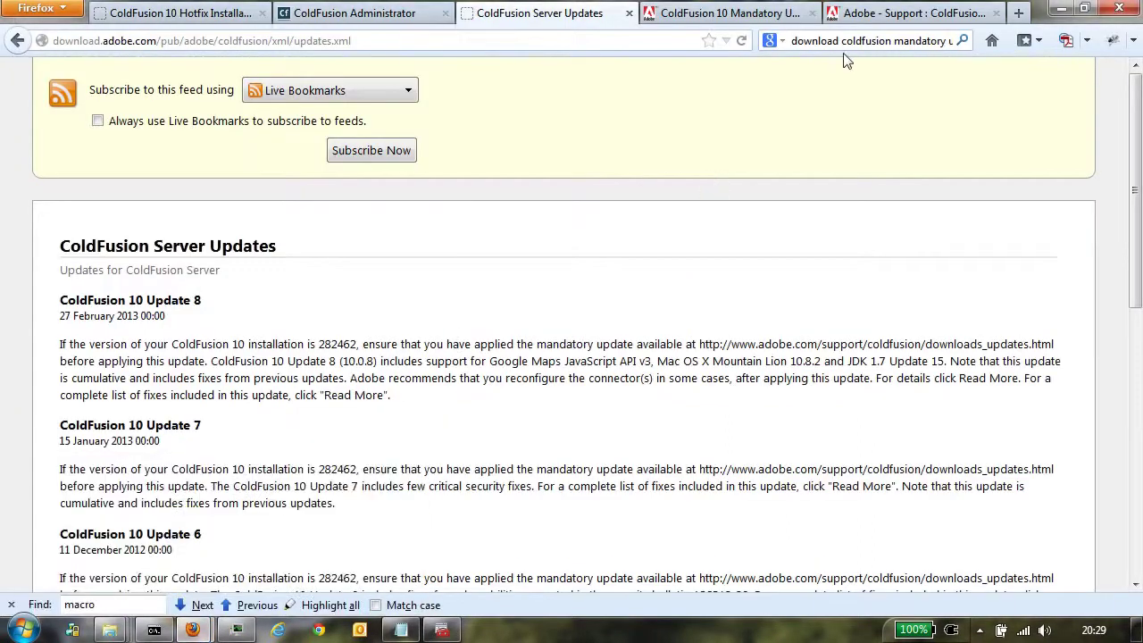
Step: Load the hotfix_008.jar link in a new tab and choose to save the 13.3 MB file
{"action": "key", "text": "ctrl+t"}
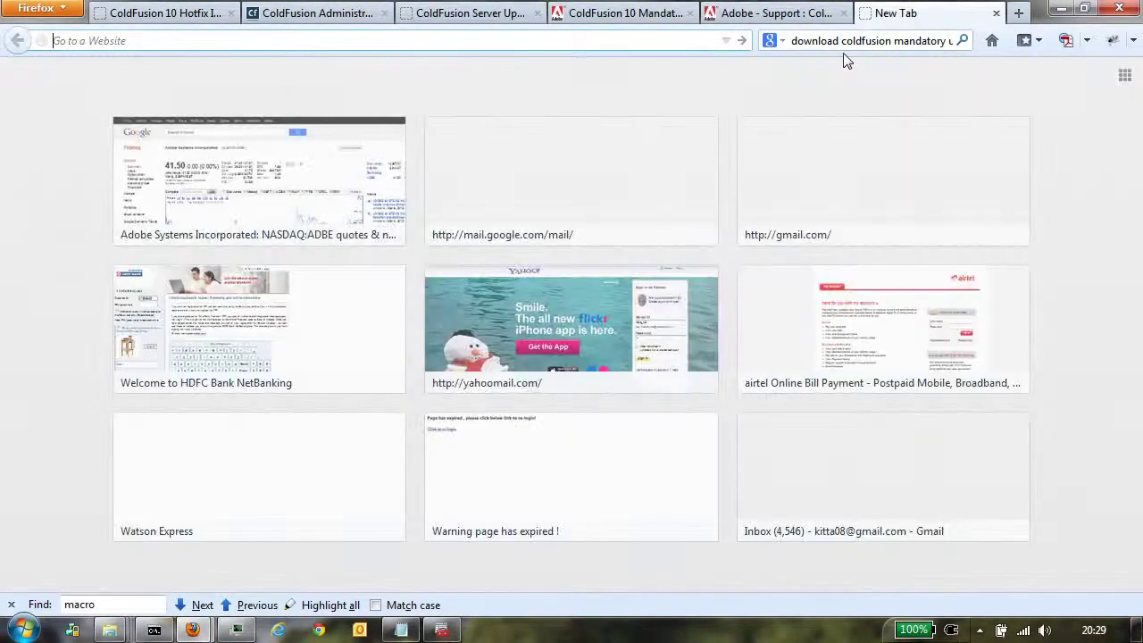
{"action": "key", "text": "ctrl+v"}
{"action": "key", "text": "Return"}
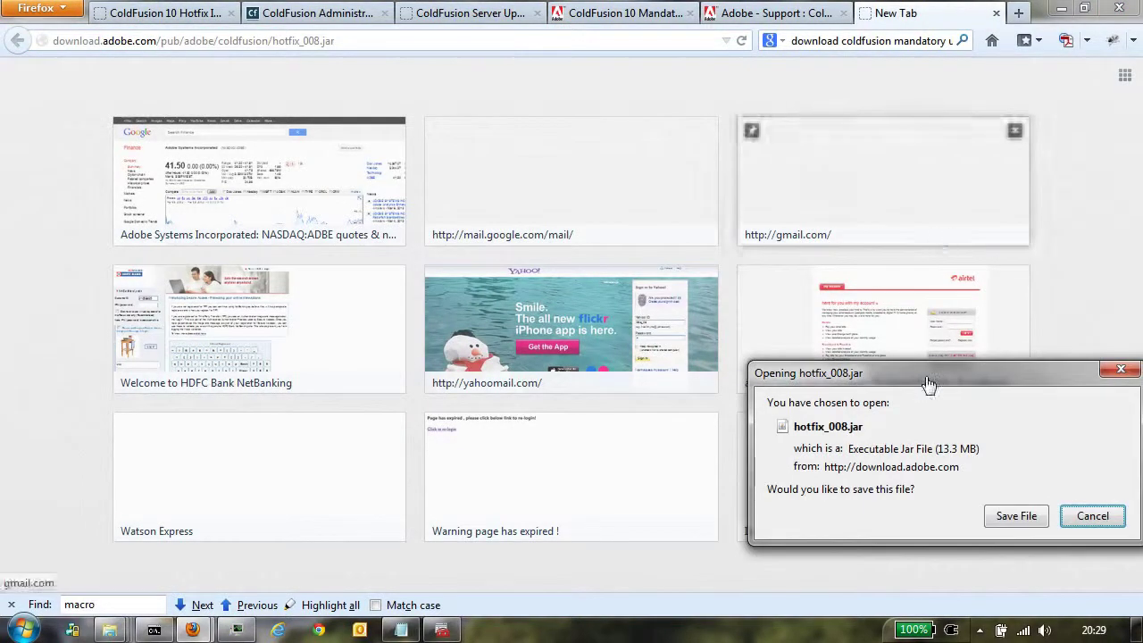
{"action": "left_click", "coordinate": [1015, 516]}
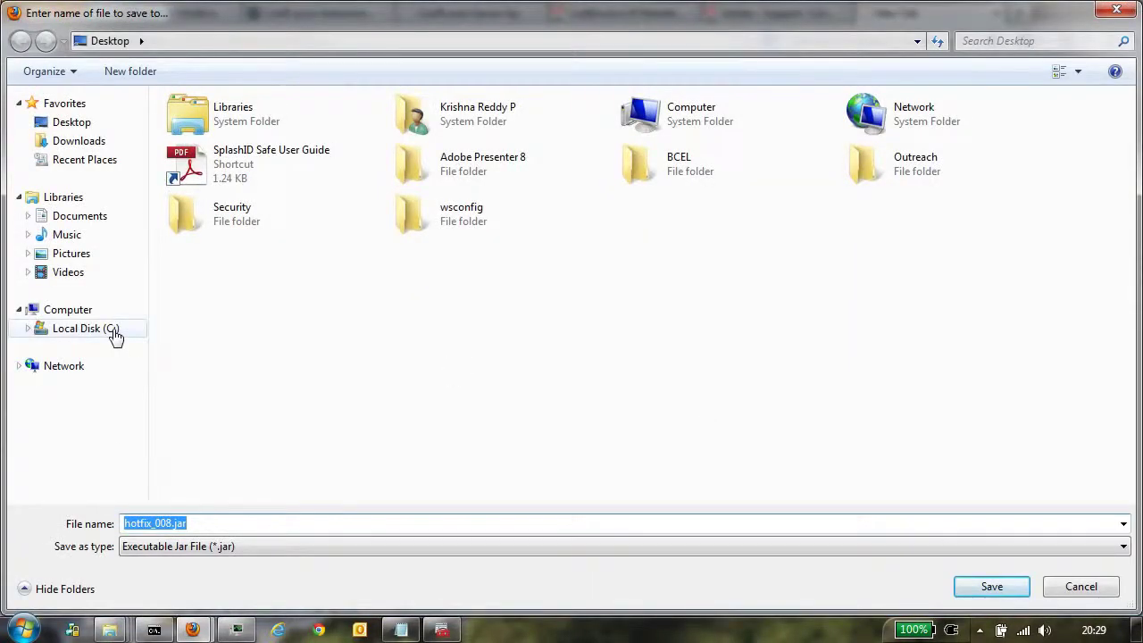
Step: Create a new hf_installers folder under C:\ColdFusion10 and save hotfix_008.jar into it
{"action": "left_click", "coordinate": [119, 333]}
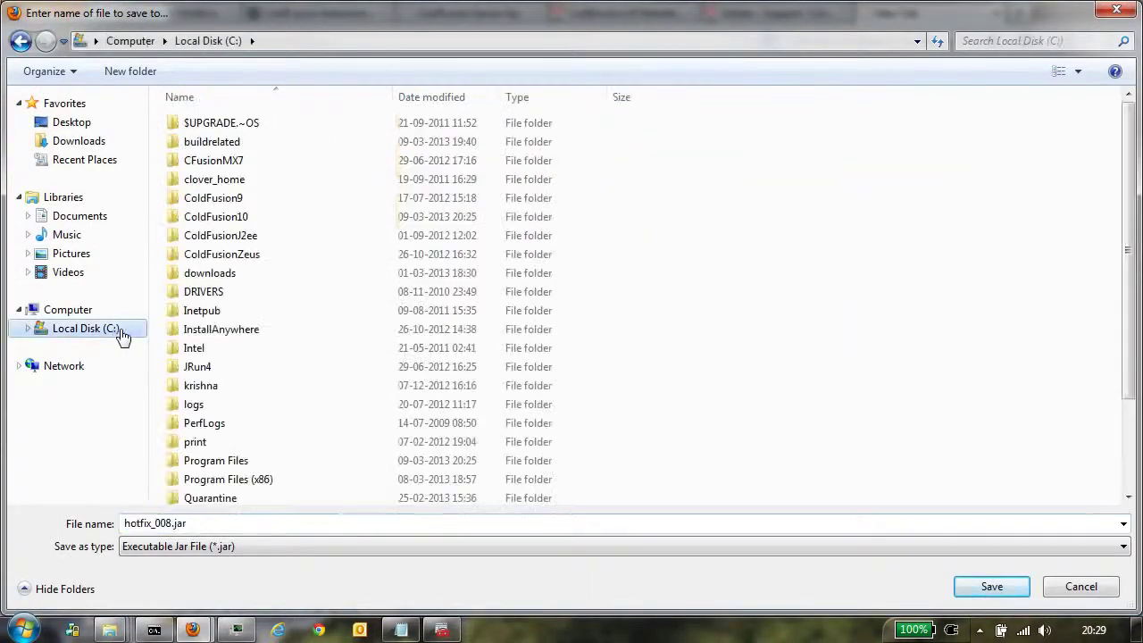
{"action": "double_click", "coordinate": [249, 224]}
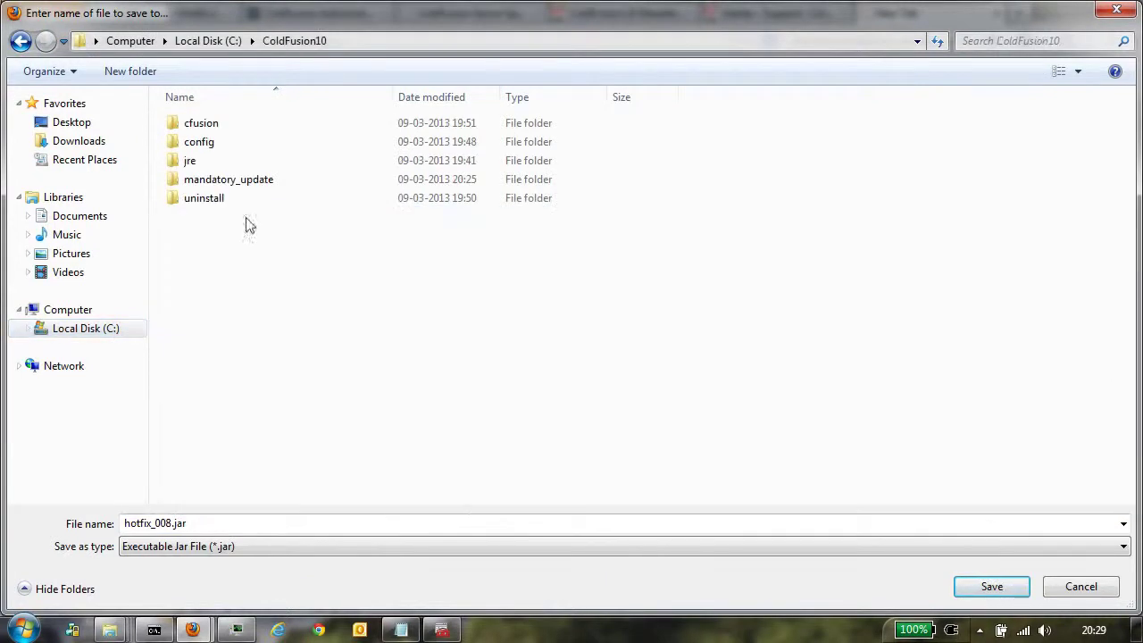
{"action": "right_click", "coordinate": [208, 287]}
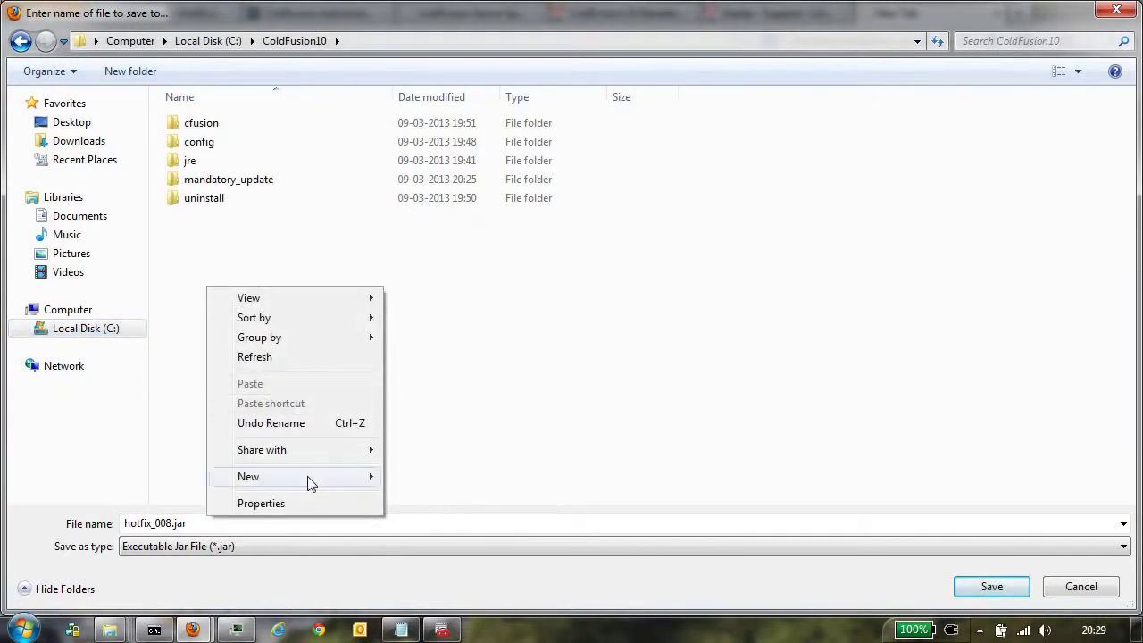
{"action": "mouse_move", "coordinate": [307, 476]}
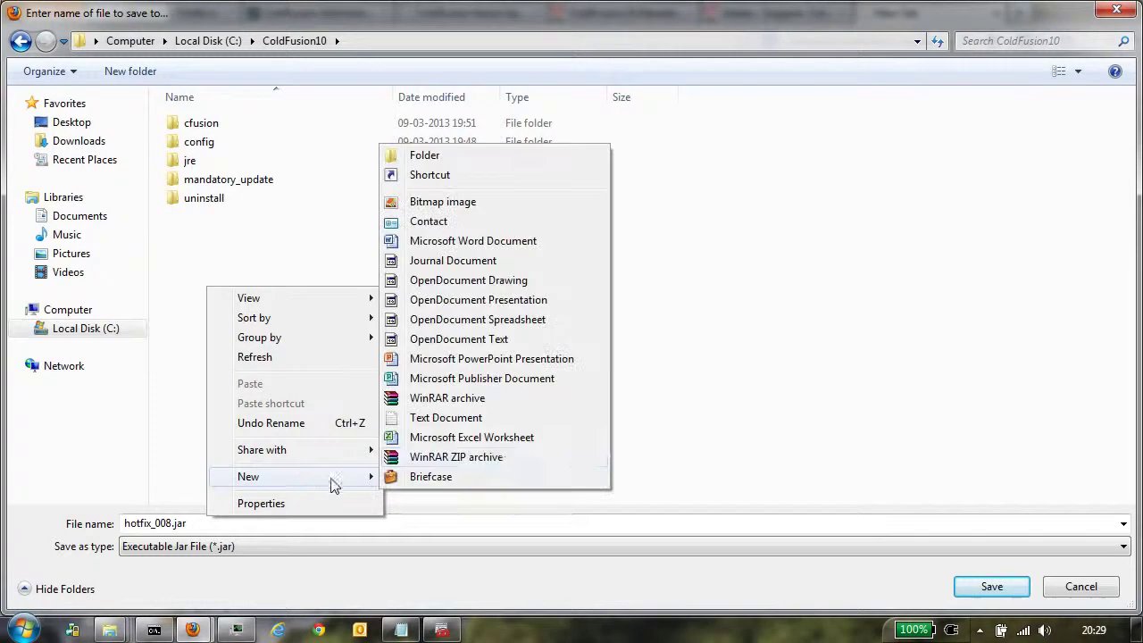
{"action": "left_click", "coordinate": [438, 158]}
{"action": "type", "text": "Hf"}
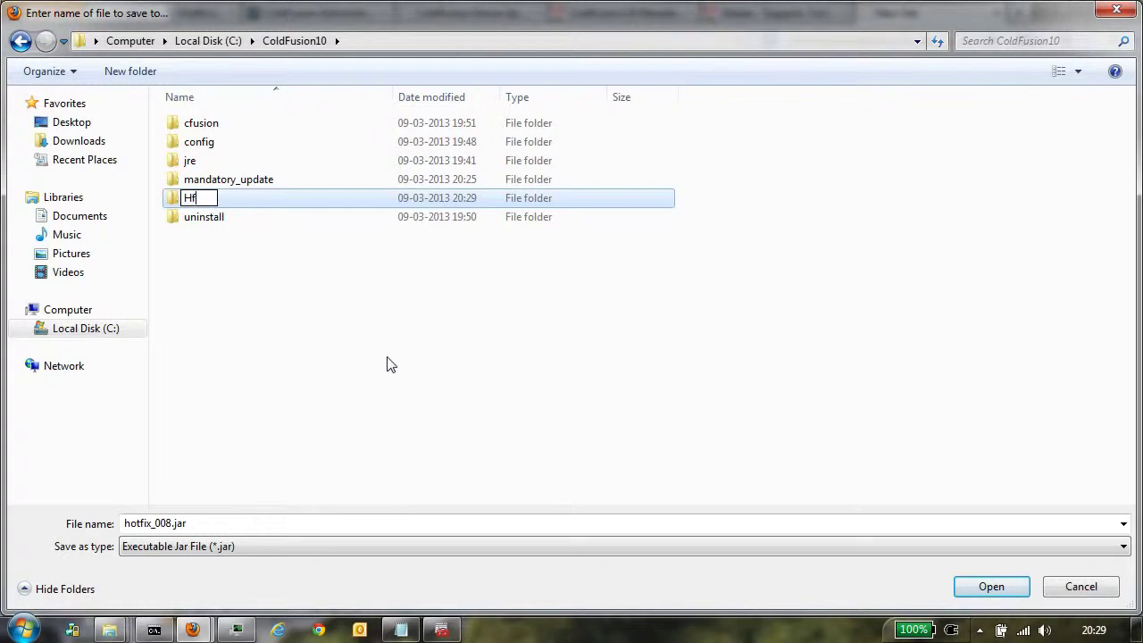
{"action": "key", "text": "BackSpace"}
{"action": "key", "text": "BackSpace"}
{"action": "type", "text": "hf_installers"}
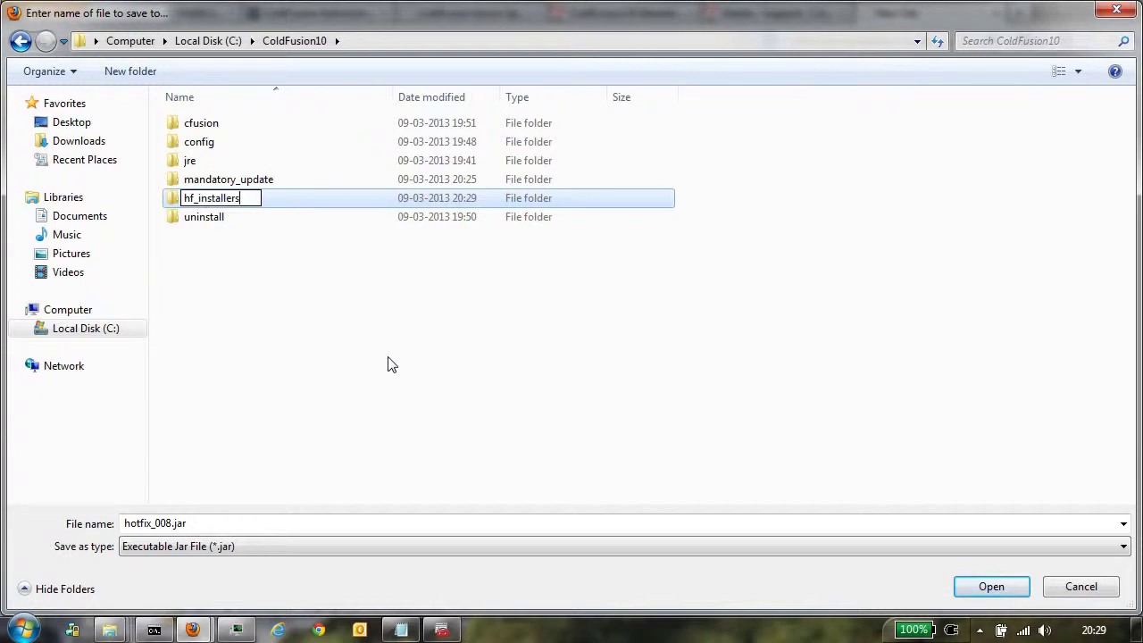
{"action": "key", "text": "Return"}
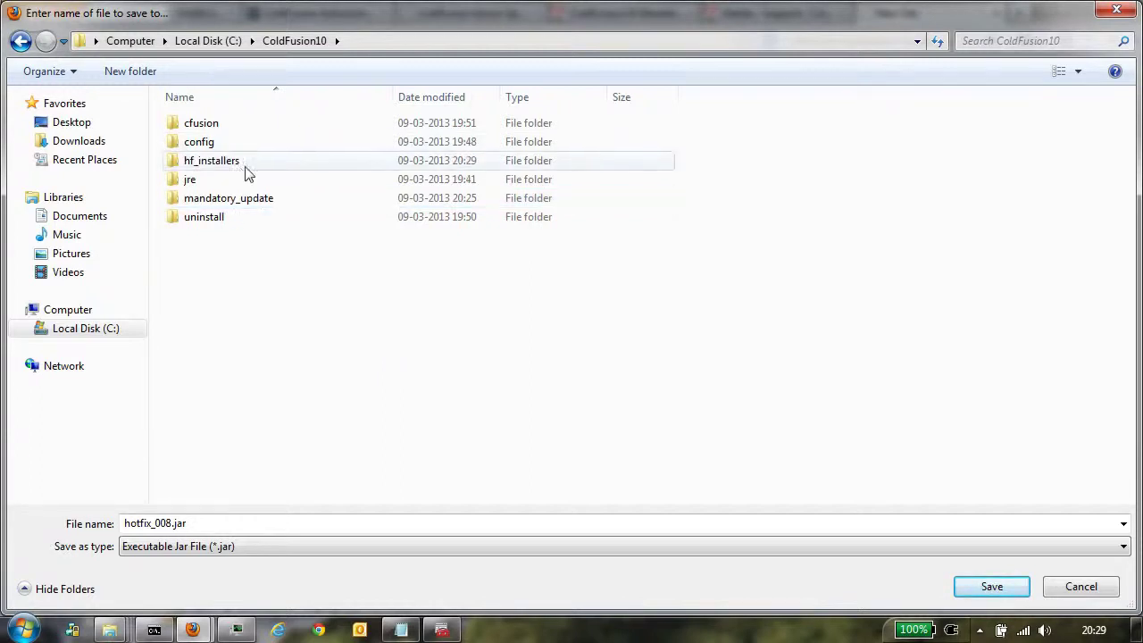
{"action": "double_click", "coordinate": [233, 166]}
{"action": "left_click", "coordinate": [987, 592]}
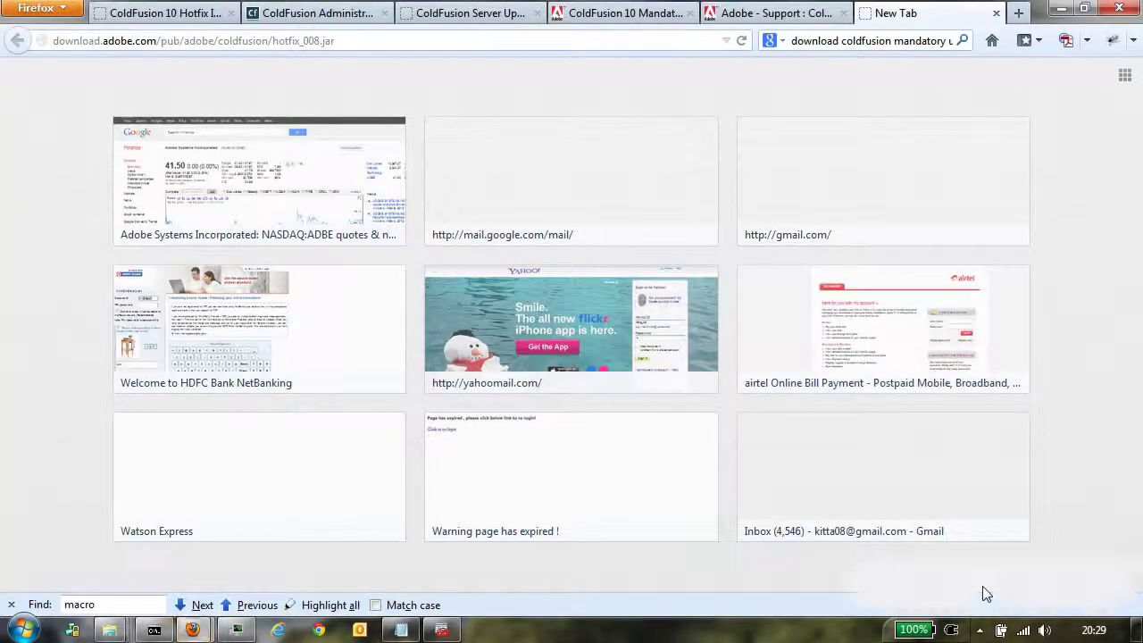
Step: Check that hotfix_008.jar is in C:\ColdFusion10\hf_installers, then return to the administrator command prompt
{"action": "mouse_move", "coordinate": [109, 629]}
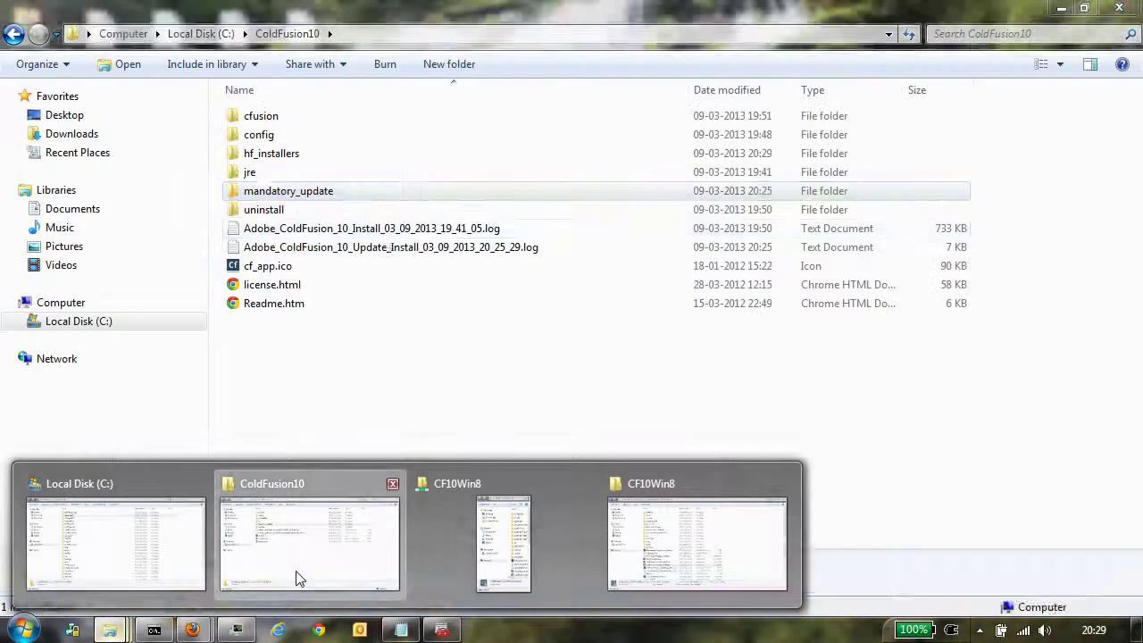
{"action": "left_click", "coordinate": [298, 578]}
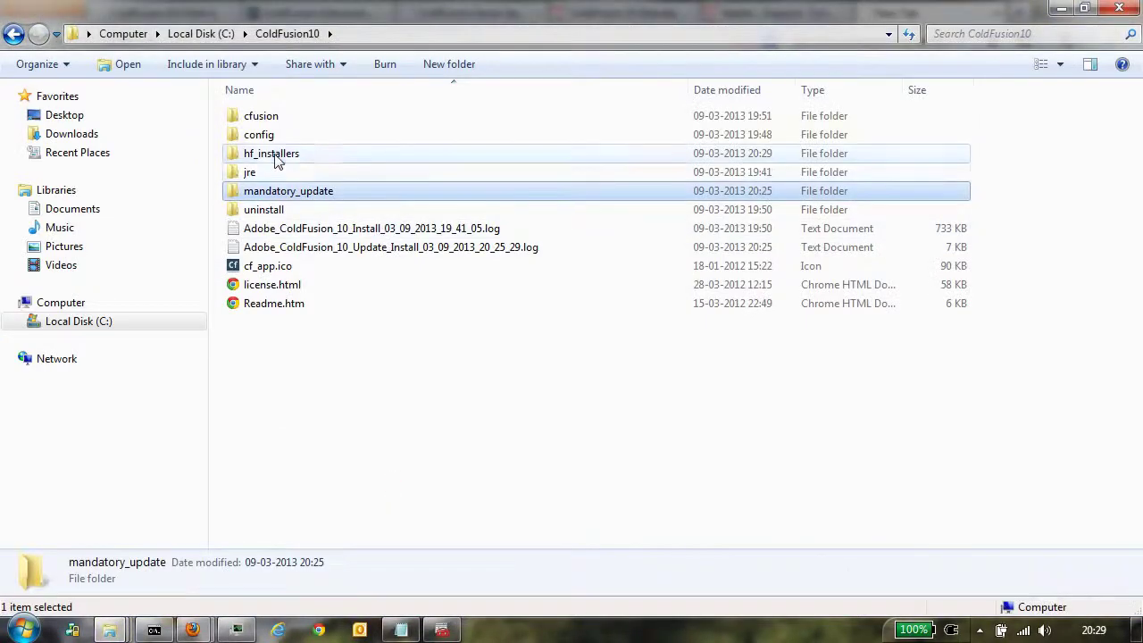
{"action": "left_click", "coordinate": [276, 158]}
{"action": "double_click", "coordinate": [276, 157]}
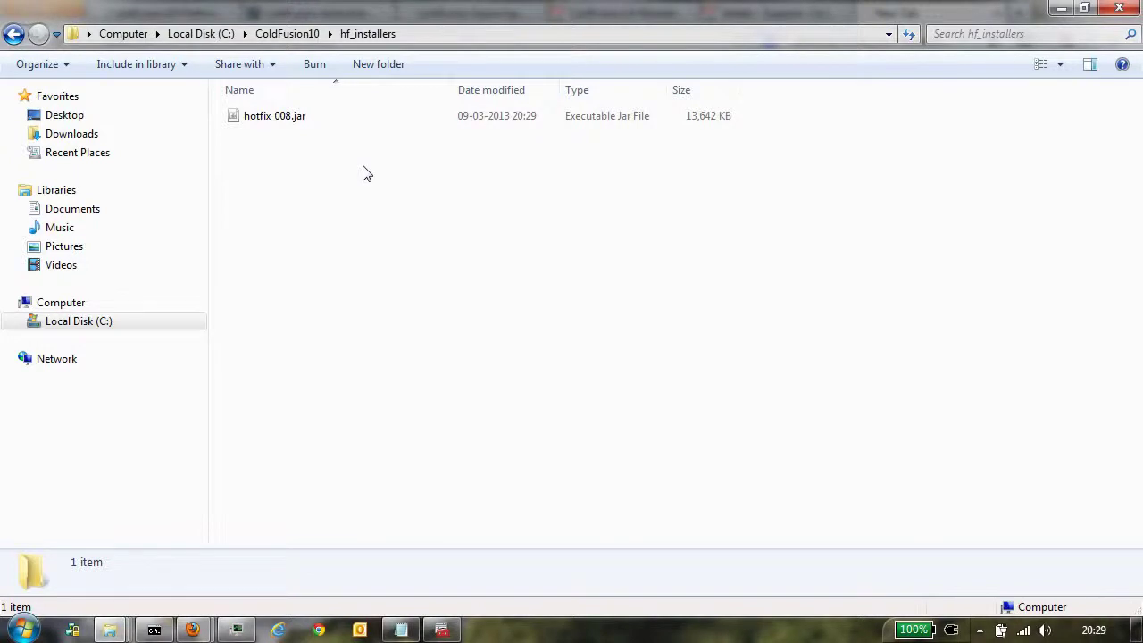
{"action": "left_click", "coordinate": [155, 630]}
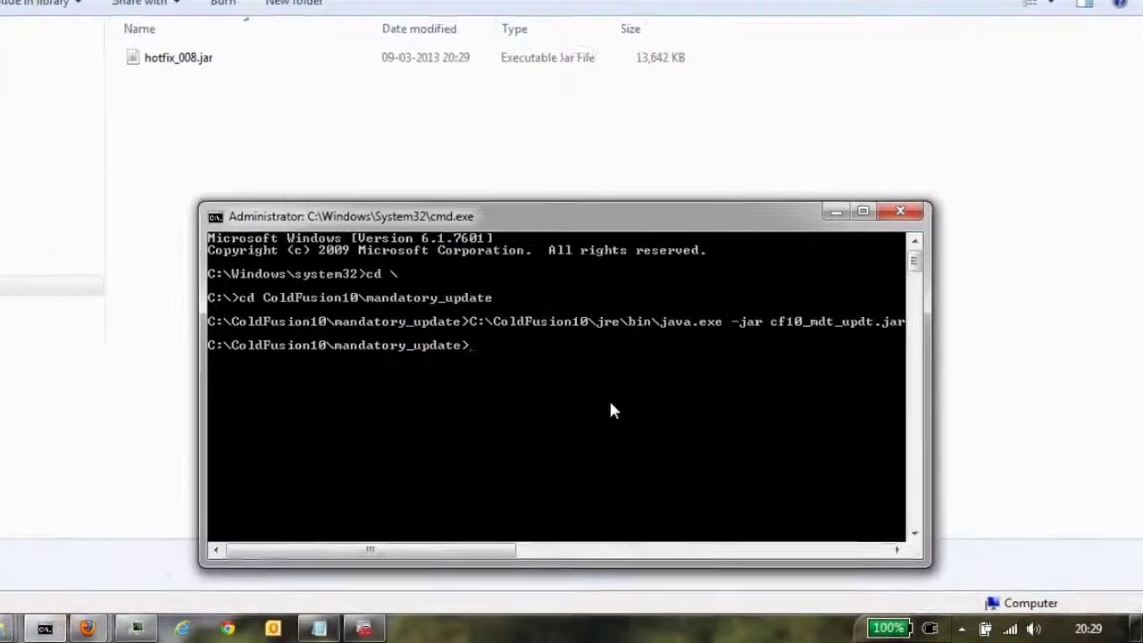
Step: Change the command prompt directory to C:\ColdFusion10\hf_installers
{"action": "type", "text": "cd"}
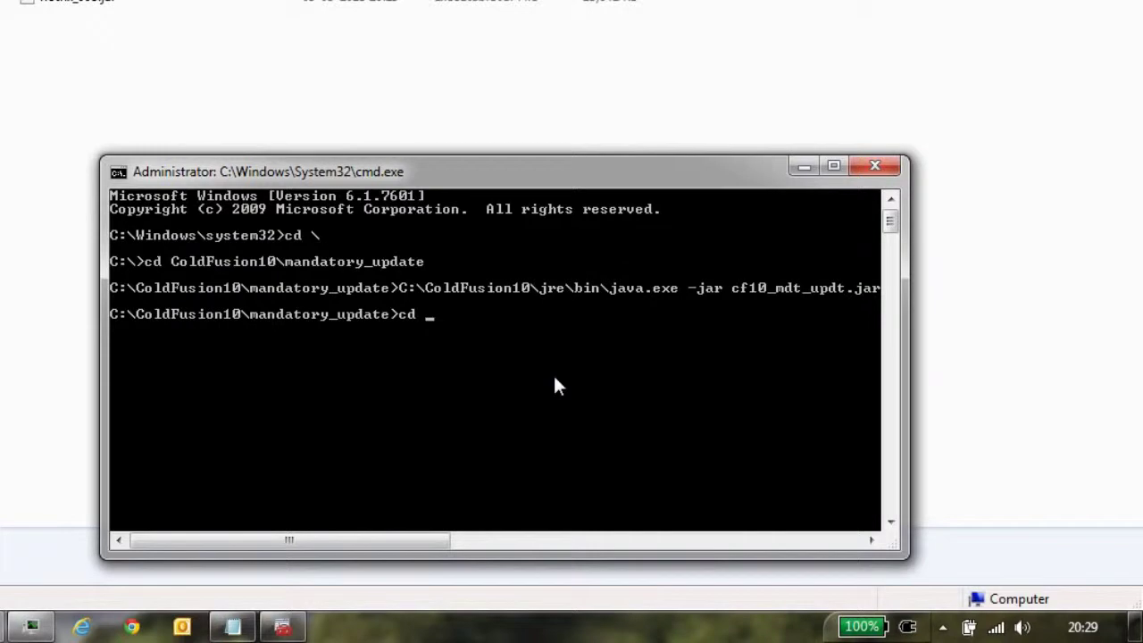
{"action": "type", "text": " .."}
{"action": "key", "text": "Return"}
{"action": "type", "text": "cd hf"}
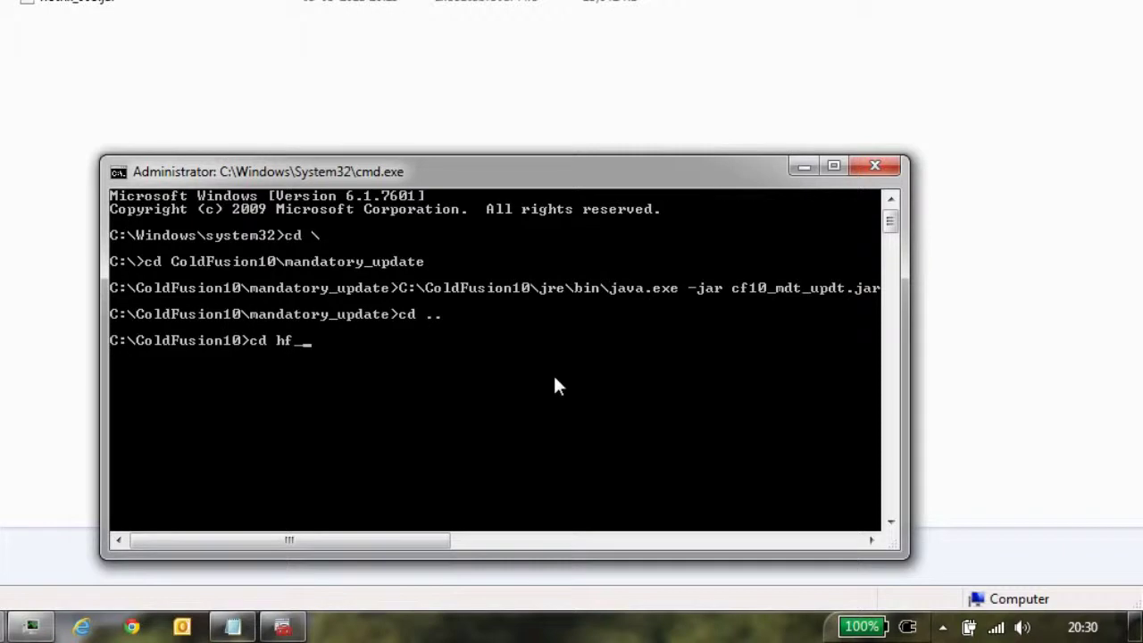
{"action": "type", "text": "_i"}
{"action": "key", "text": "Tab"}
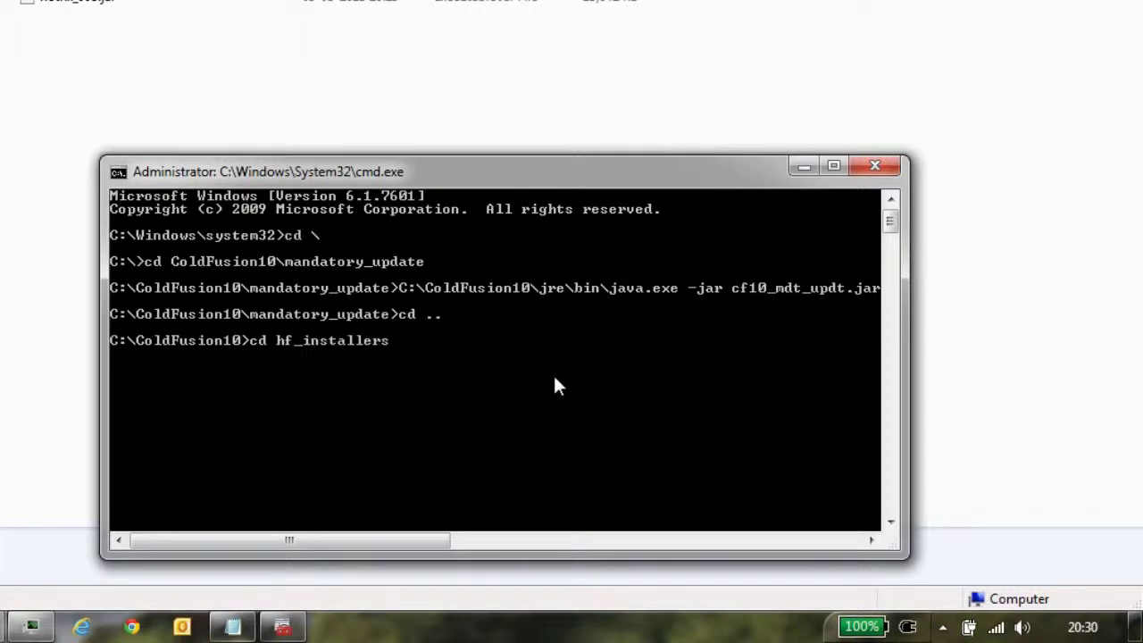
{"action": "key", "text": "Return"}
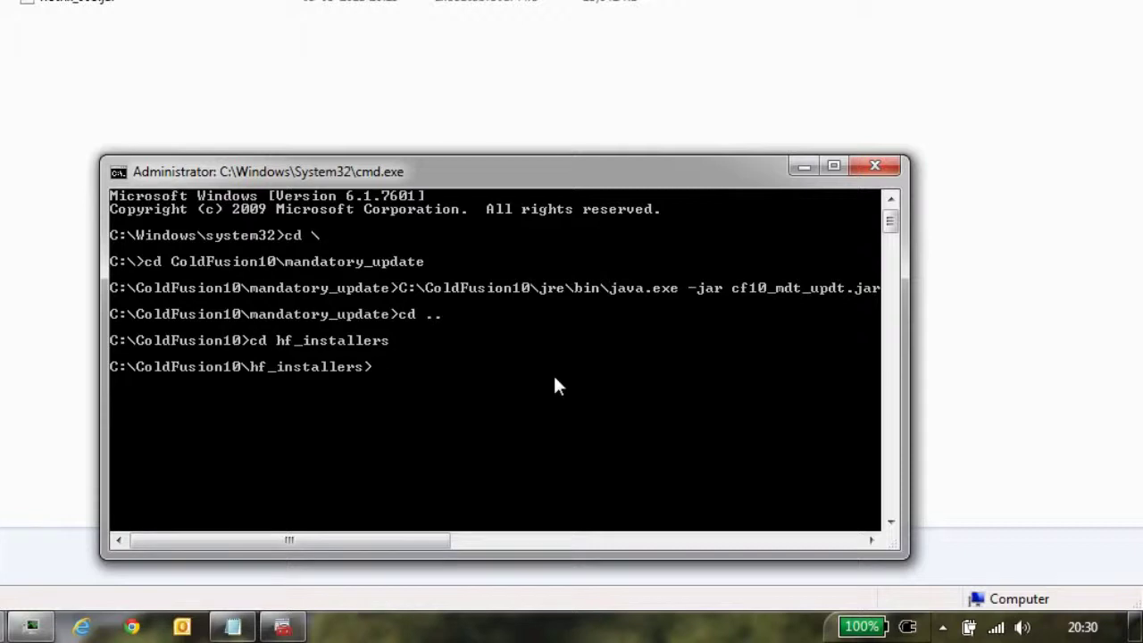
Step: Run C:\ColdFusion10\jre\bin\java.exe -jar hotfix_008.jar to launch the Update 8 installer
{"action": "type", "text": "C:\\Col"}
{"action": "key", "text": "Tab"}
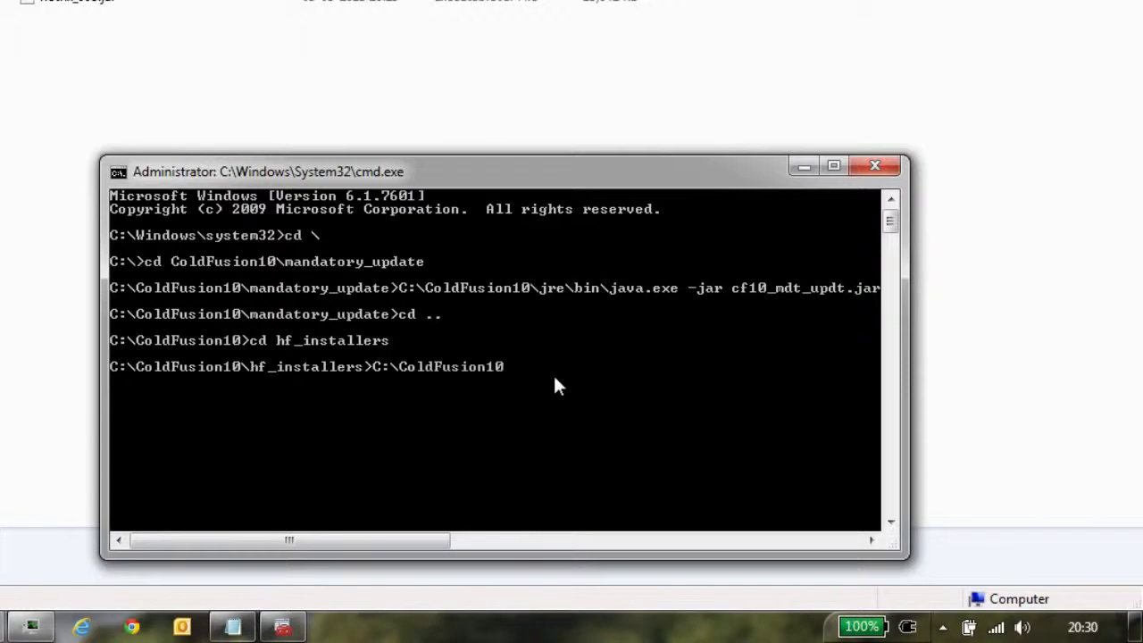
{"action": "type", "text": "\\jre\\bin\\ja"}
{"action": "key", "text": "Tab"}
{"action": "key", "text": "Tab"}
{"action": "key", "text": "Tab"}
{"action": "type", "text": "-jar"}
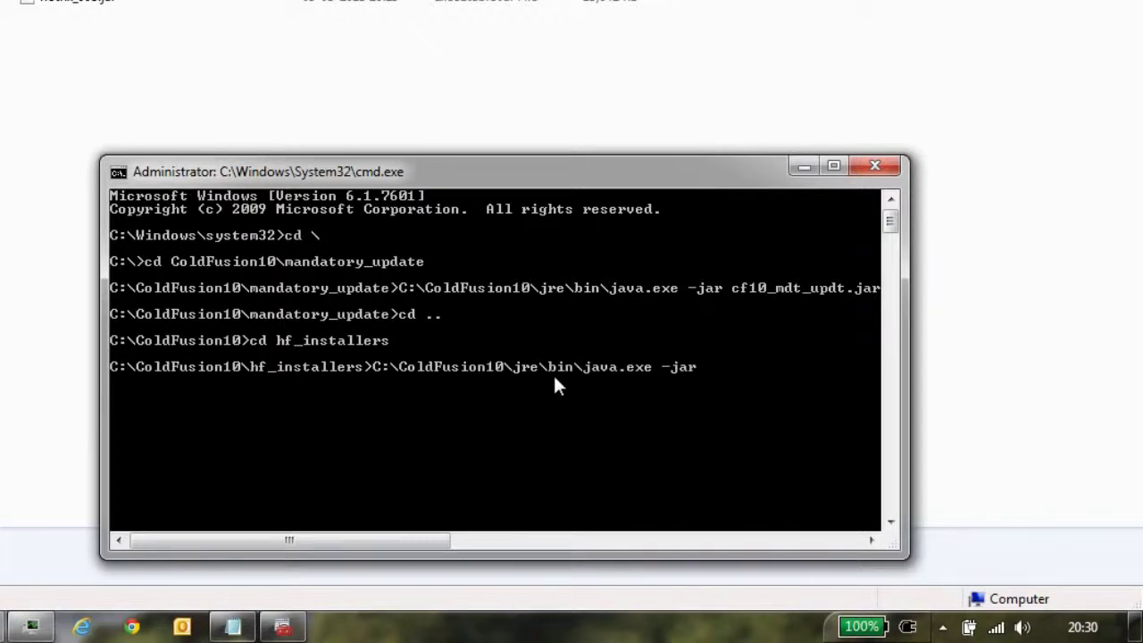
{"action": "type", "text": " hotf"}
{"action": "key", "text": "Tab"}
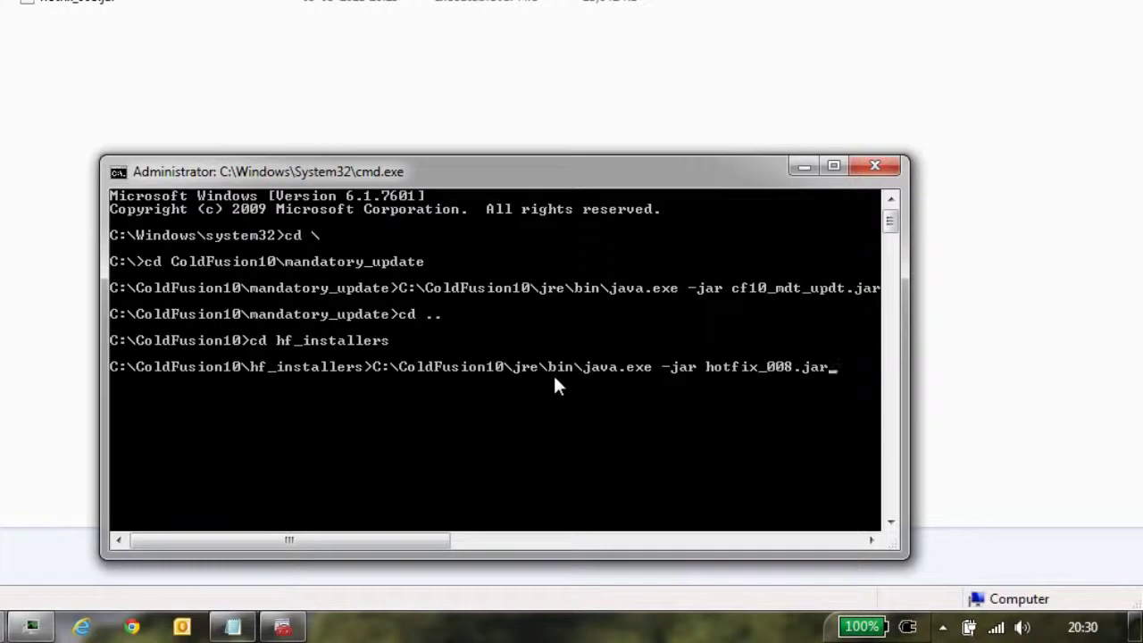
{"action": "key", "text": "Return"}
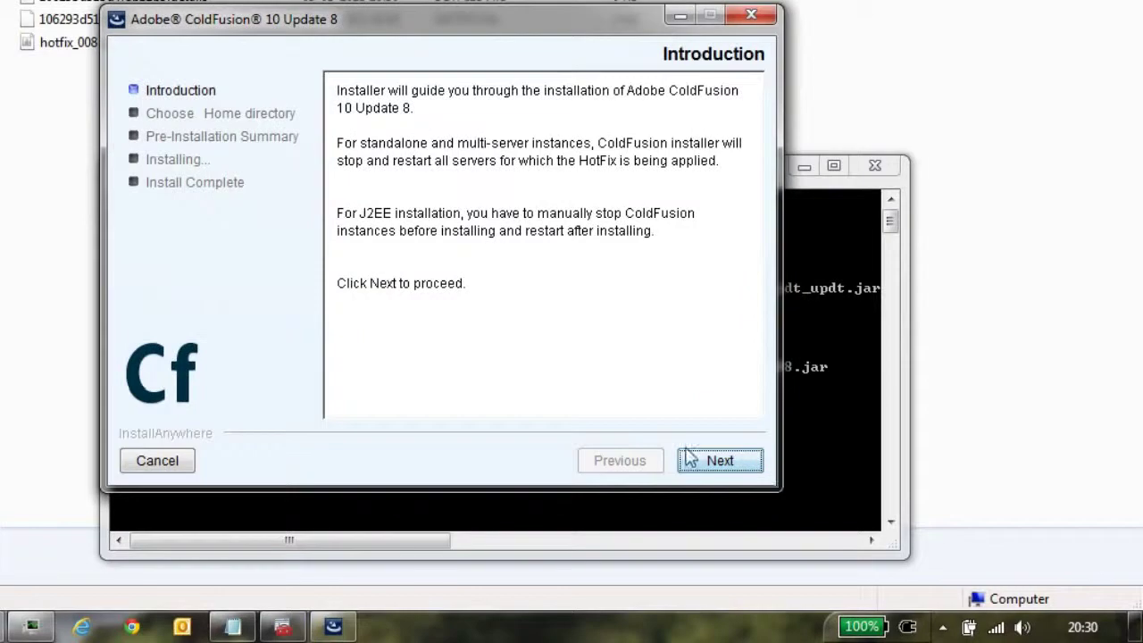
Step: Accept the Update 8 license terms, continue past the home directory, and refresh the Services list
{"action": "left_click", "coordinate": [730, 463]}
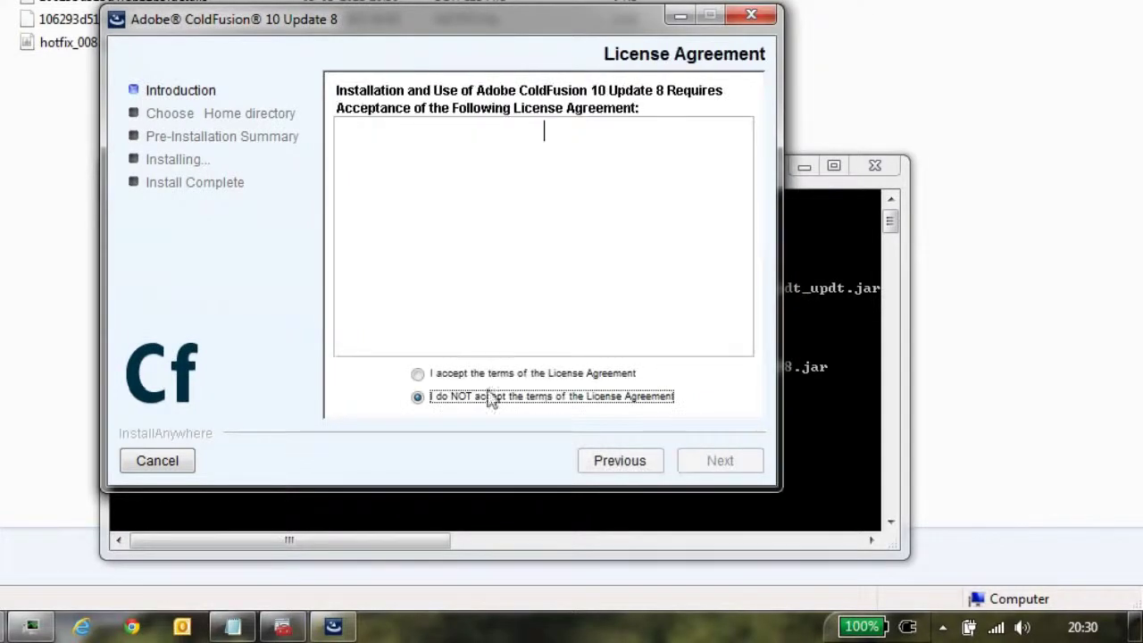
{"action": "left_click", "coordinate": [418, 375]}
{"action": "left_click", "coordinate": [712, 463]}
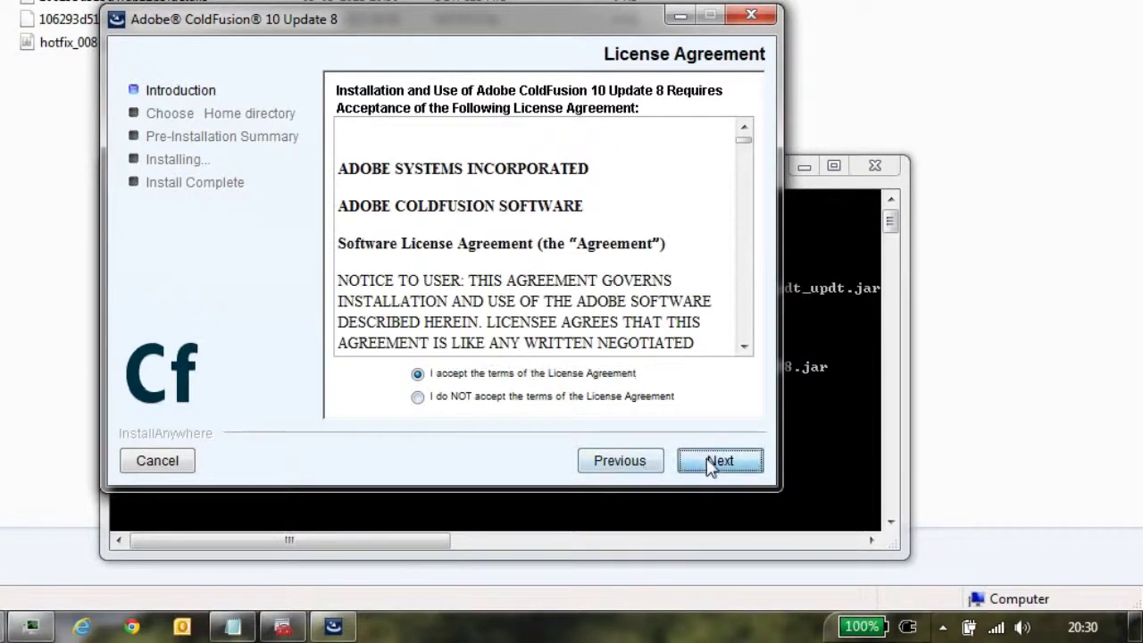
{"action": "left_click", "coordinate": [711, 463]}
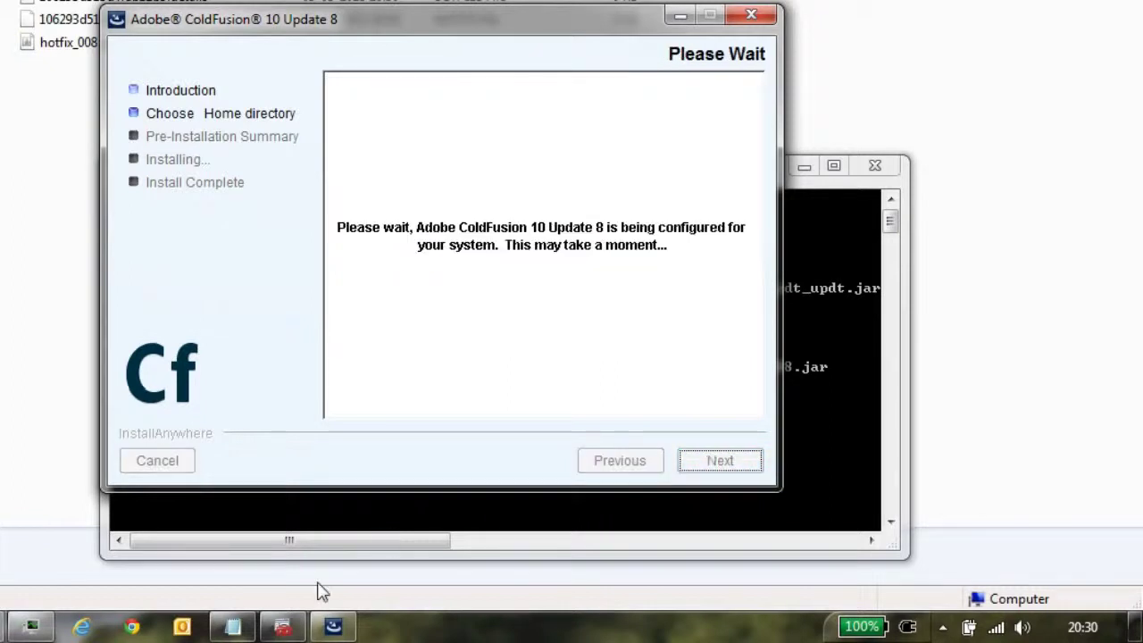
{"action": "left_click", "coordinate": [282, 627]}
{"action": "key", "text": "F5"}
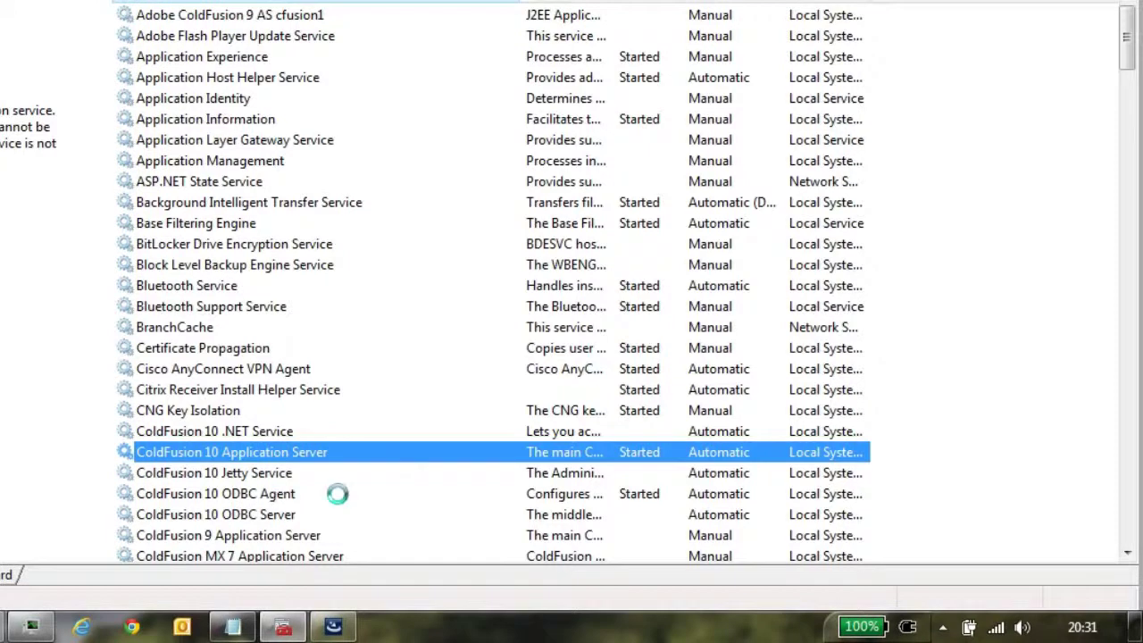
Step: Once the ColdFusion 10 services stop, install Update 8 and close the finished installer
{"action": "left_click", "coordinate": [266, 481]}
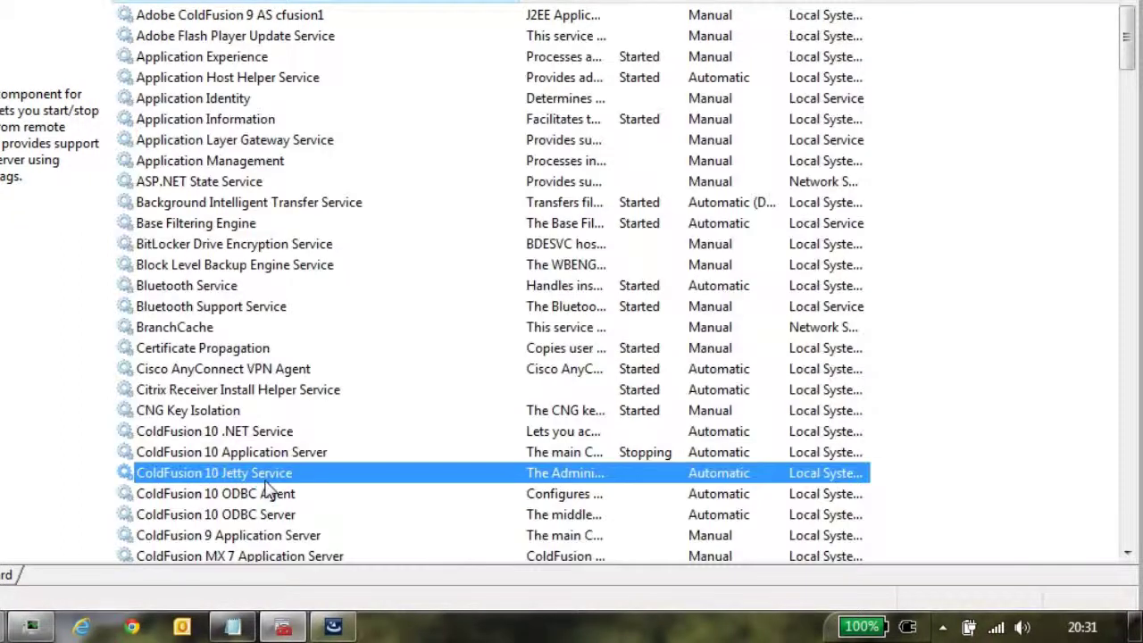
{"action": "left_click", "coordinate": [333, 627]}
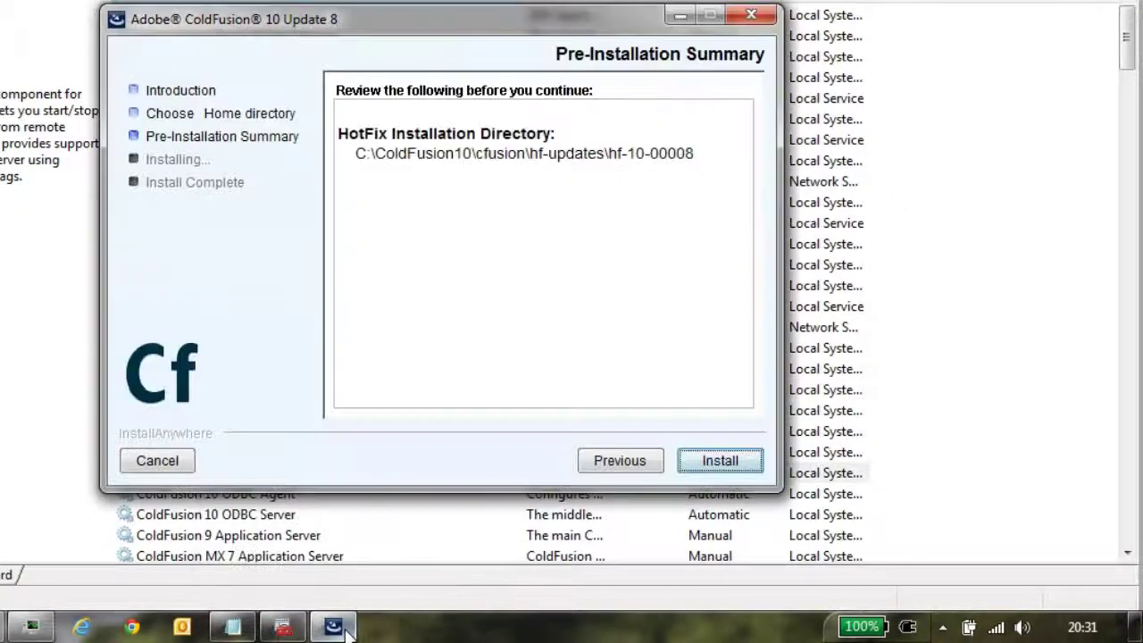
{"action": "left_click", "coordinate": [719, 462]}
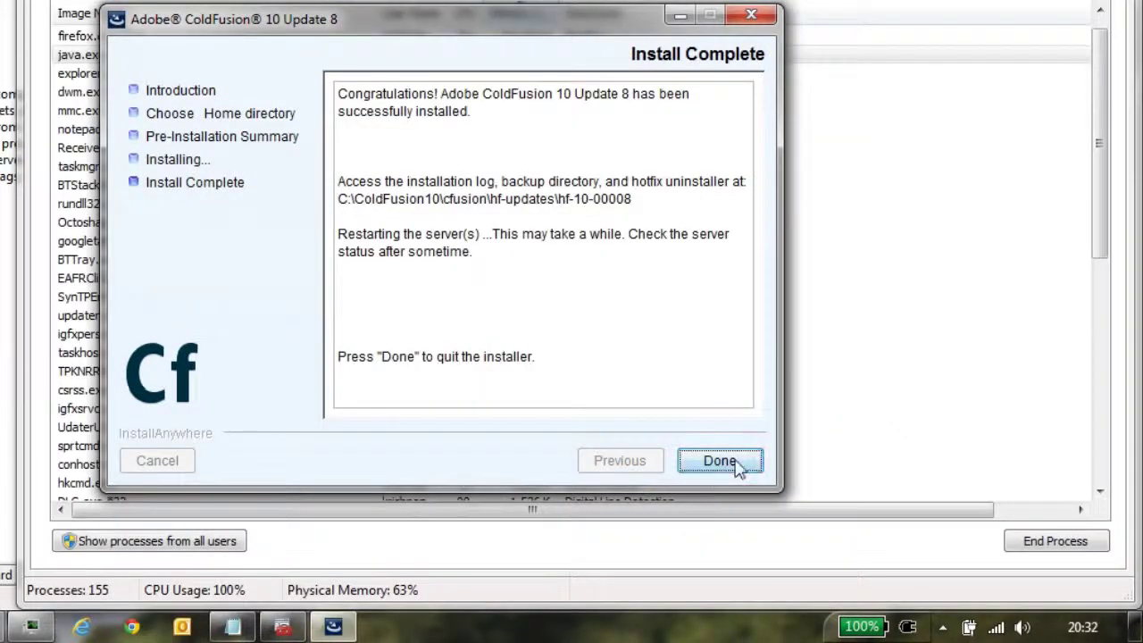
{"action": "left_click", "coordinate": [722, 465]}
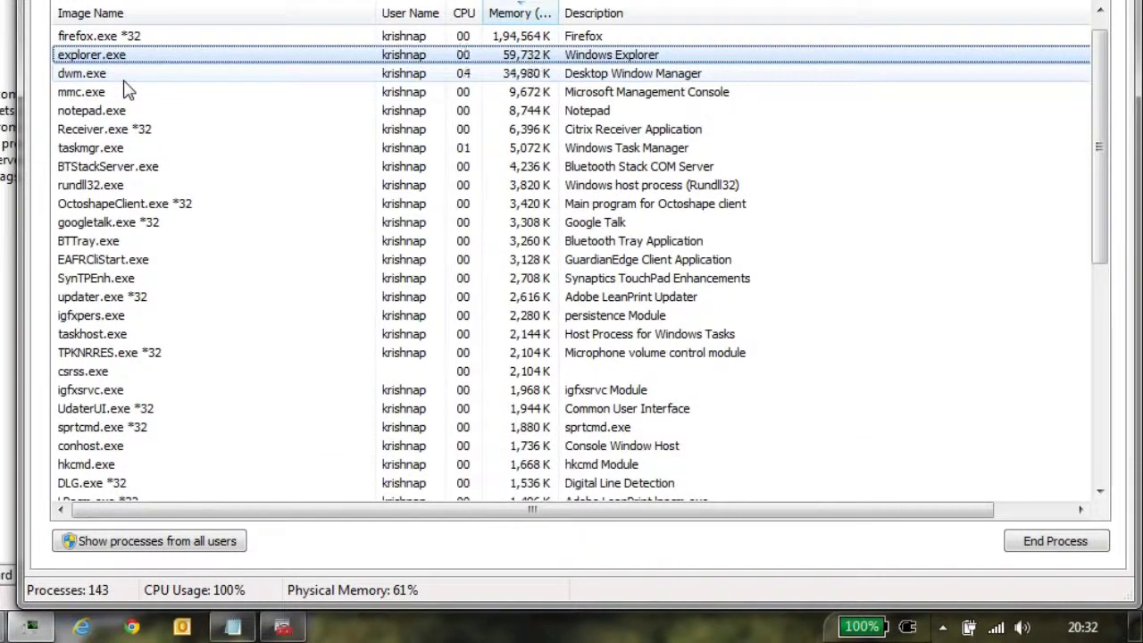
Step: Show processes from all users and select the coldfusion.exe and coldfusionsvc.exe processes
{"action": "left_click", "coordinate": [109, 92]}
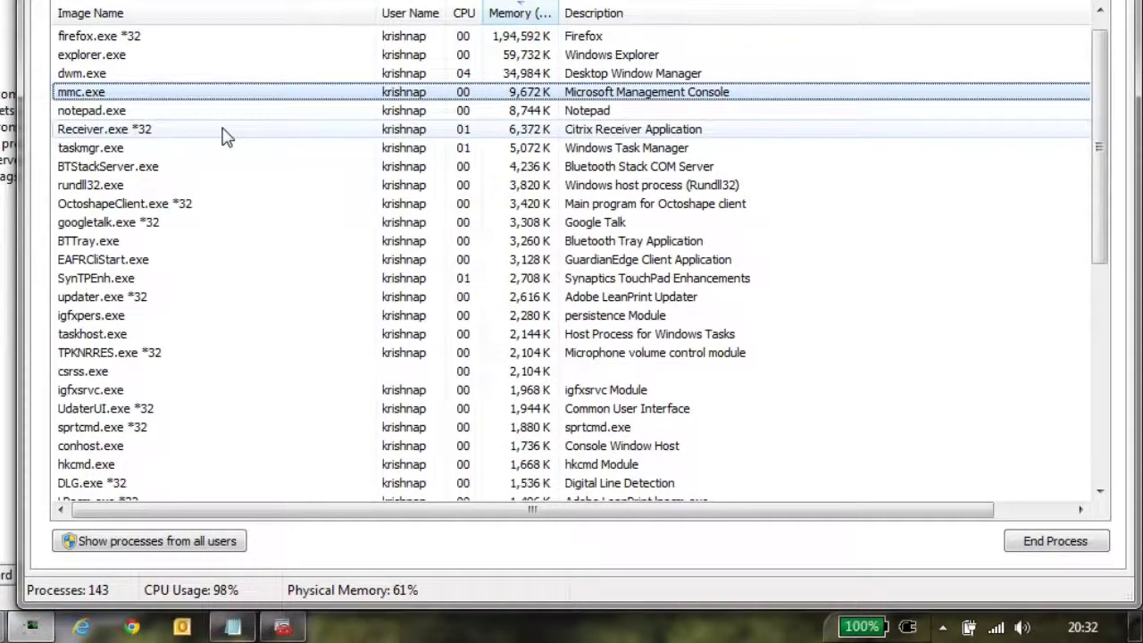
{"action": "key", "text": "End"}
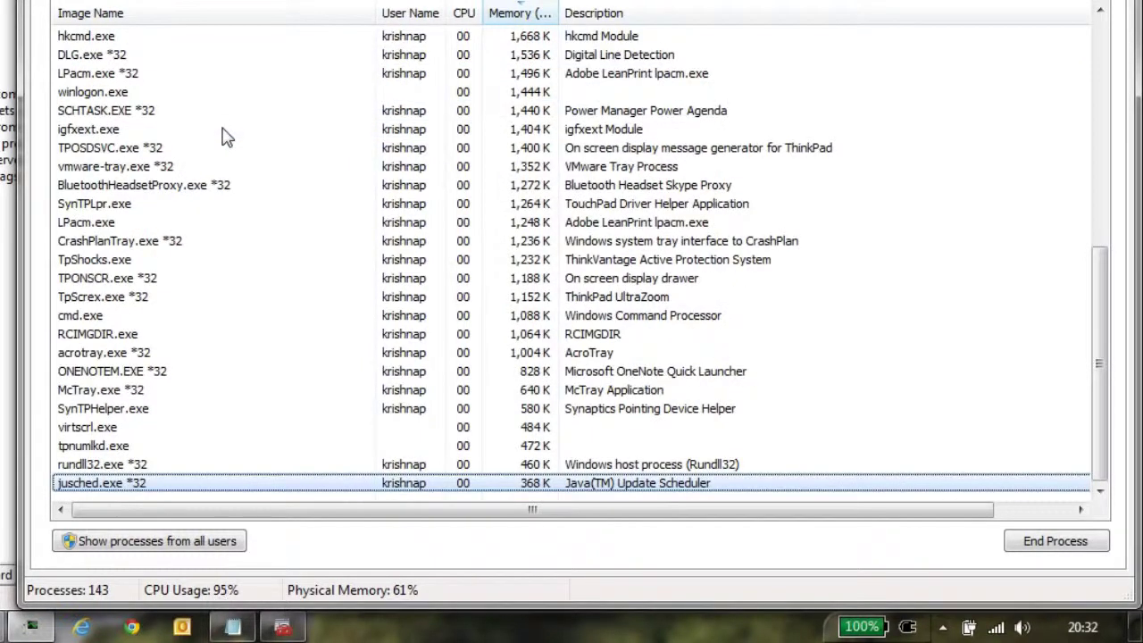
{"action": "left_click", "coordinate": [159, 542]}
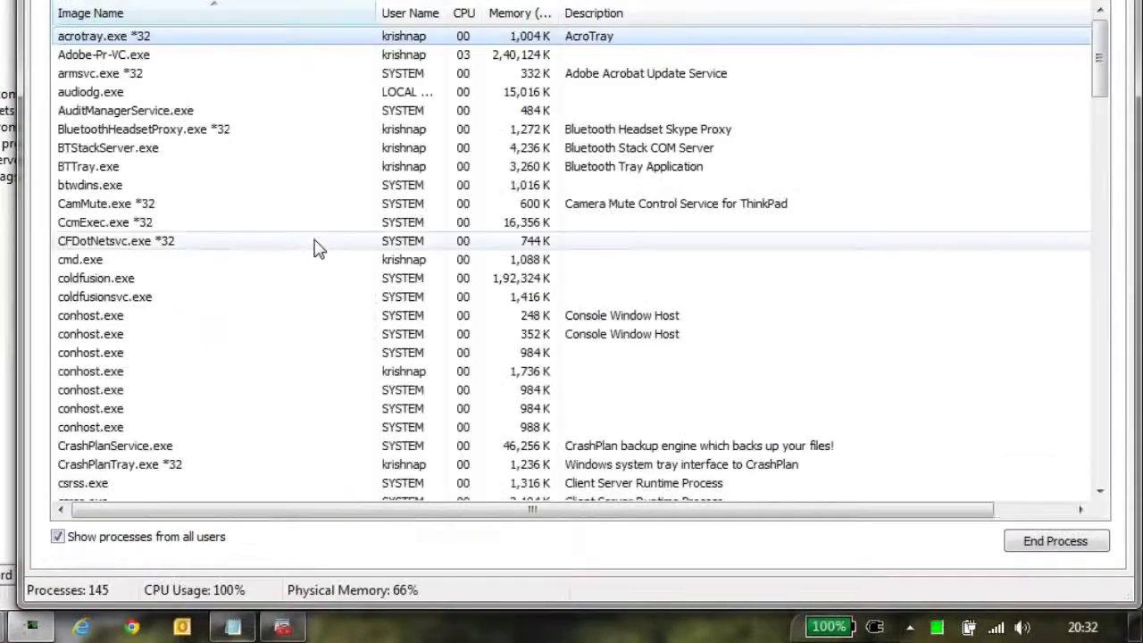
{"action": "left_click", "coordinate": [129, 279]}
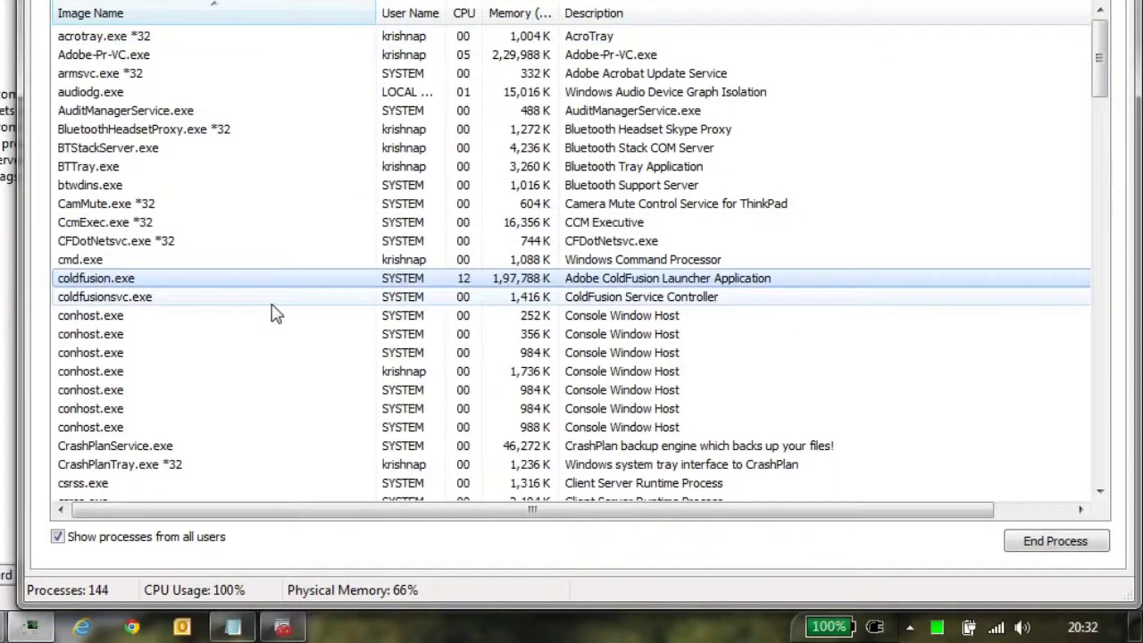
{"action": "left_click", "coordinate": [120, 302]}
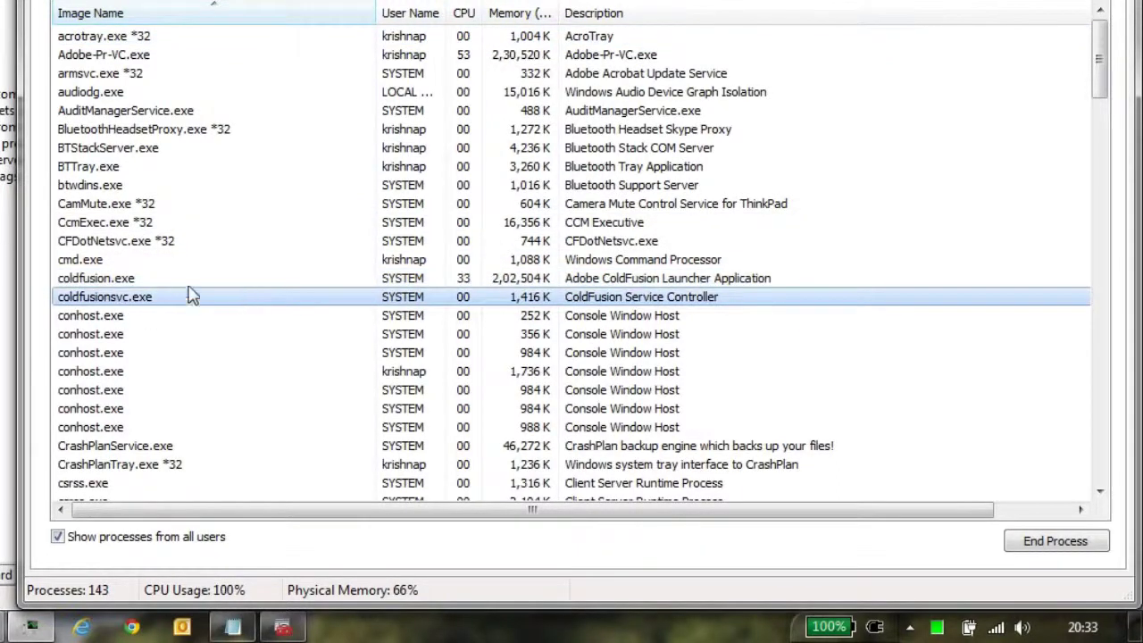